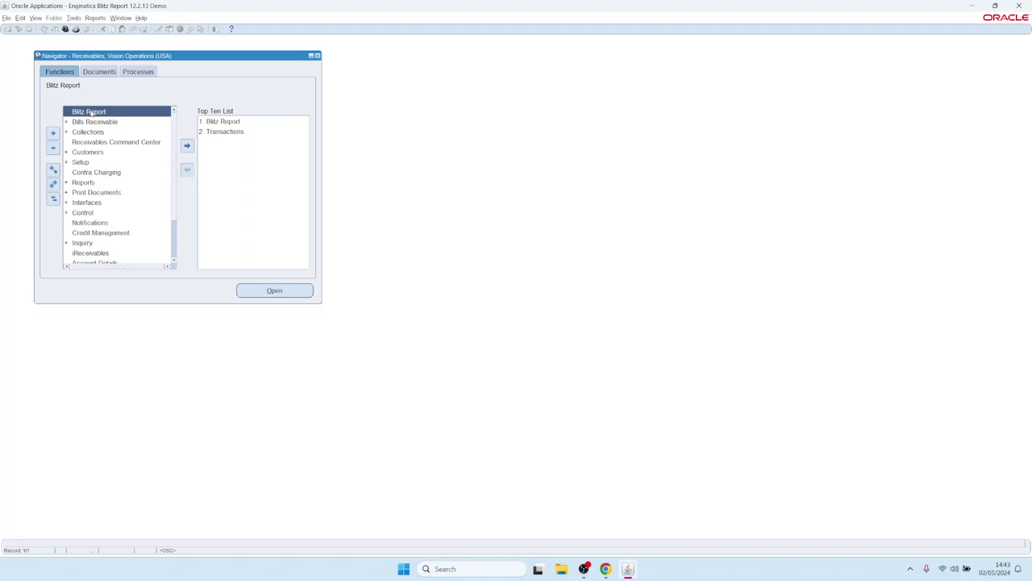
# - Open Blitz Report and run the AR Customers and Sites report with its default parameters
pyautogui.click(215, 29)
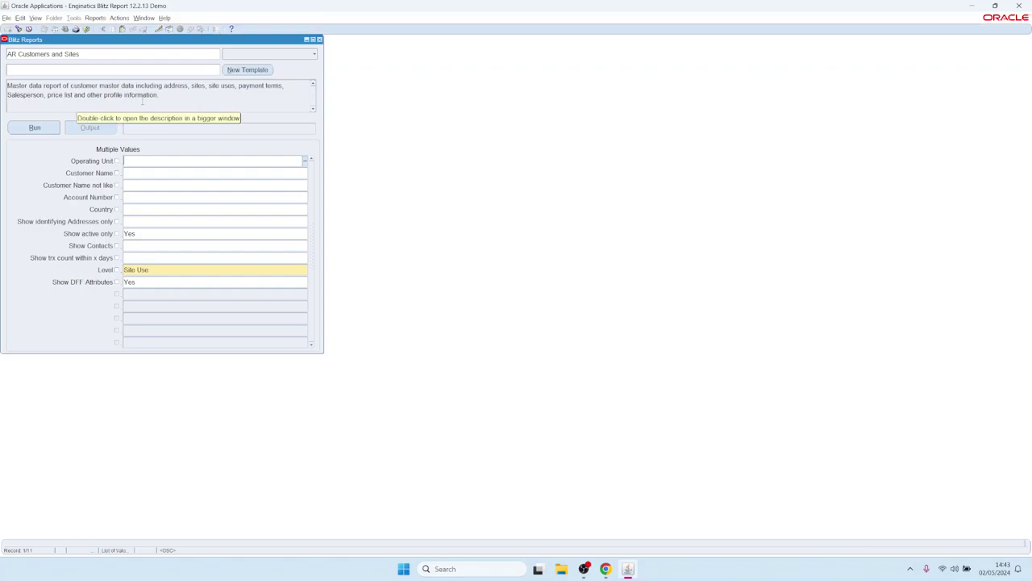
pyautogui.click(65, 55)
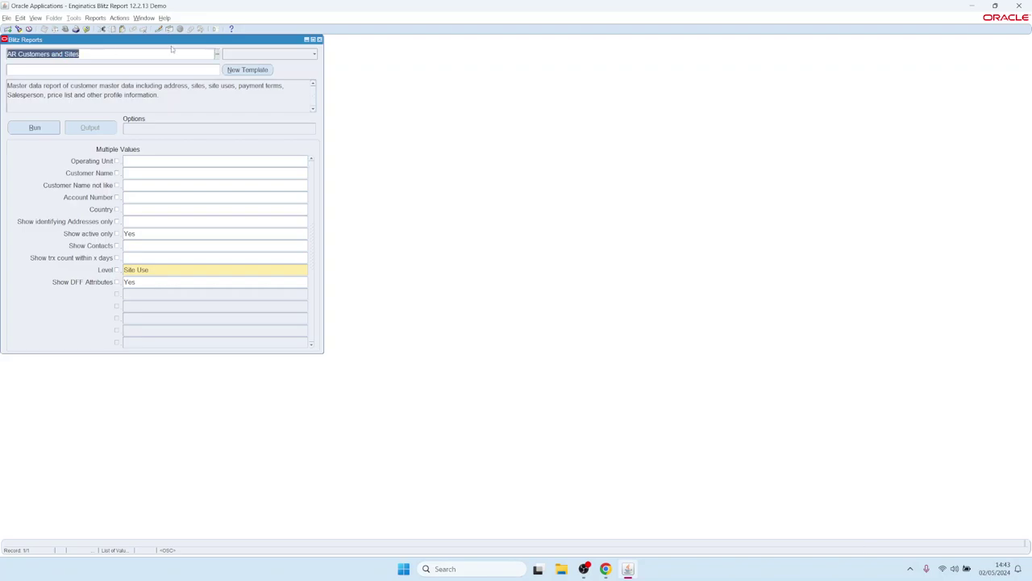
pyautogui.click(44, 130)
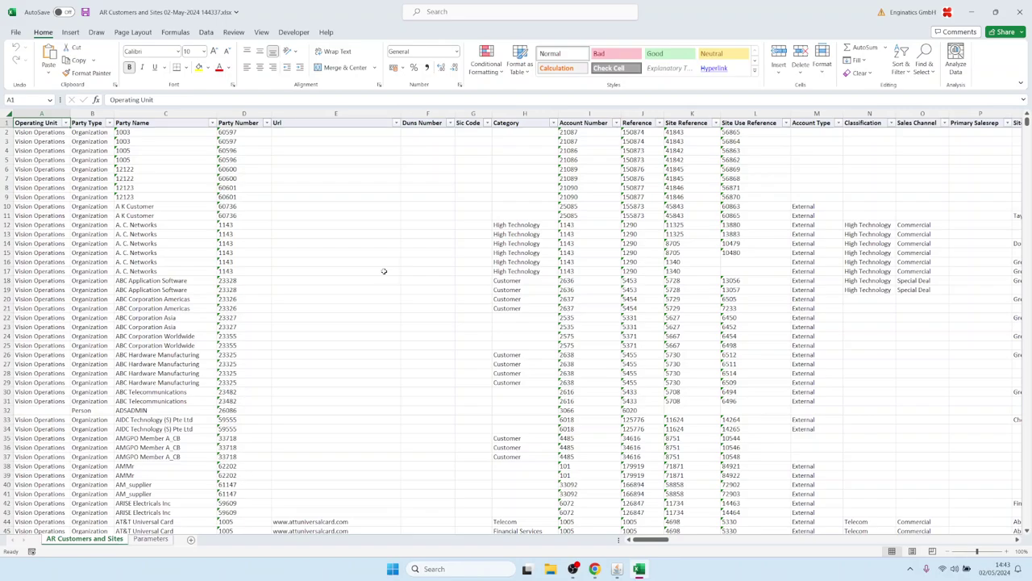
# - Switch back to Oracle Applications and view the list of available reports without choosing another one
pyautogui.moveTo(617, 569)
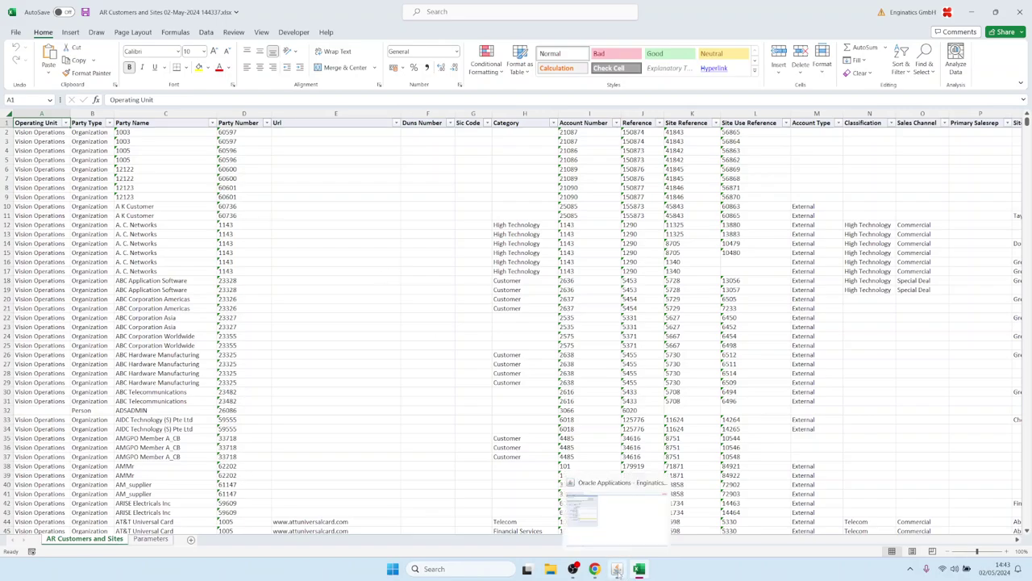
pyautogui.click(618, 532)
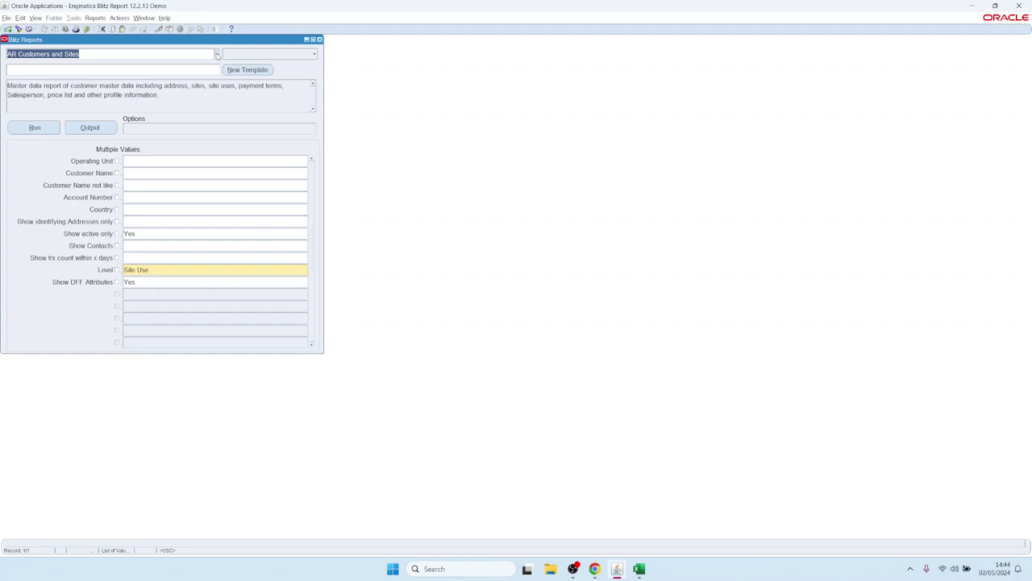
pyautogui.click(216, 53)
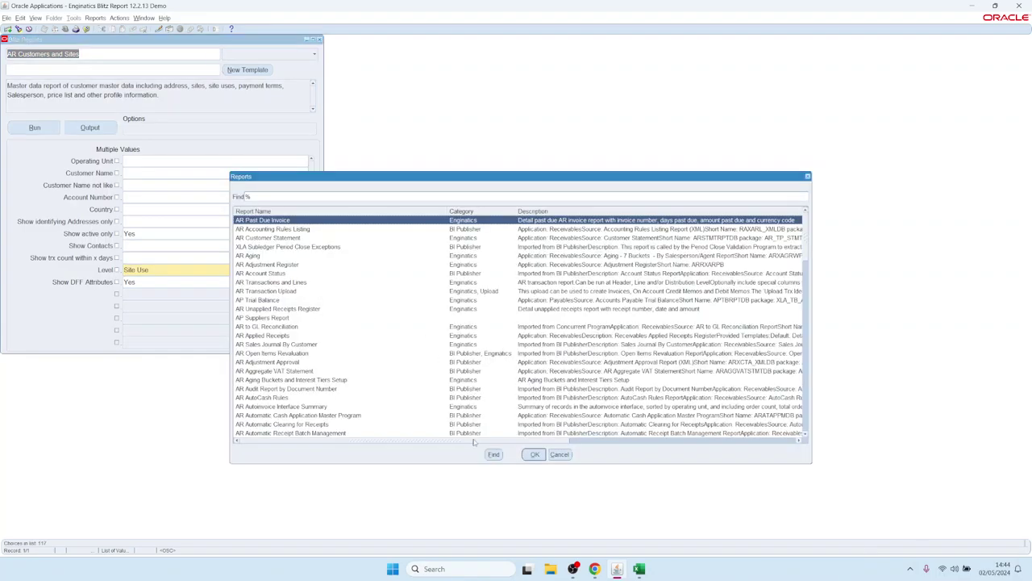
pyautogui.click(552, 455)
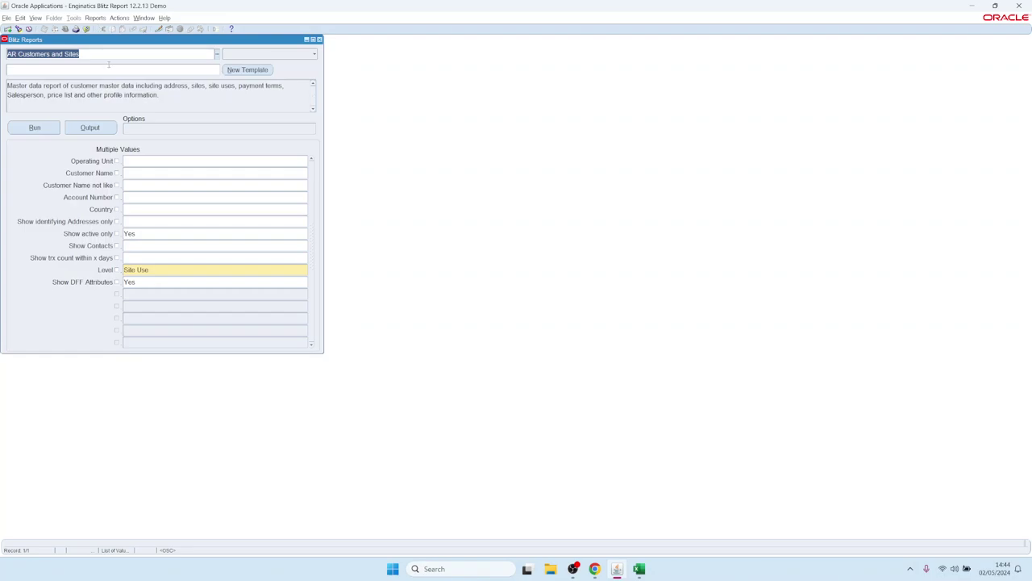
pyautogui.click(108, 55)
pyautogui.doubleClick(111, 57)
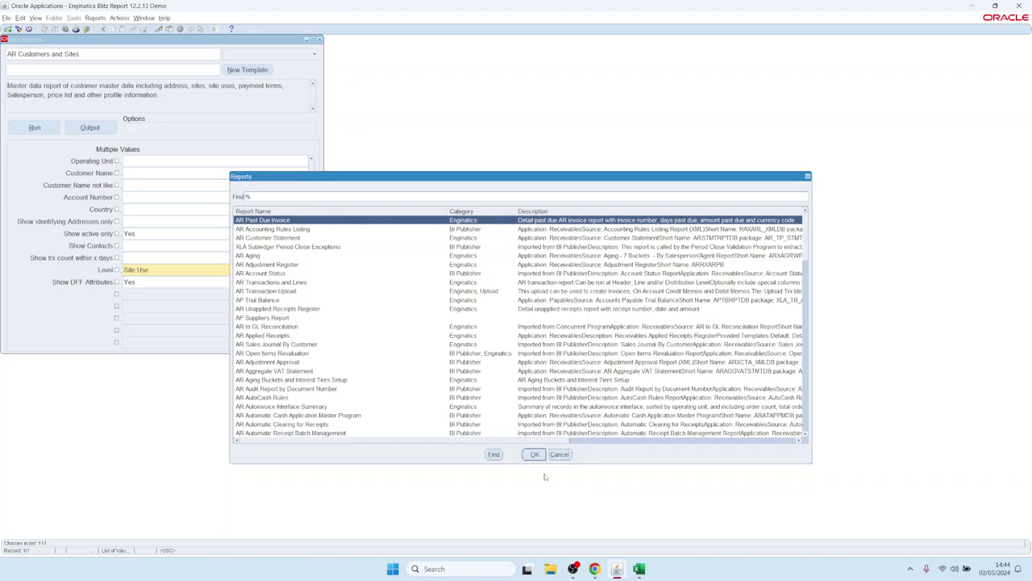
pyautogui.click(559, 454)
# - Try the value list of the Country parameter by picking Anguilla and clear the field again
pyautogui.doubleClick(150, 211)
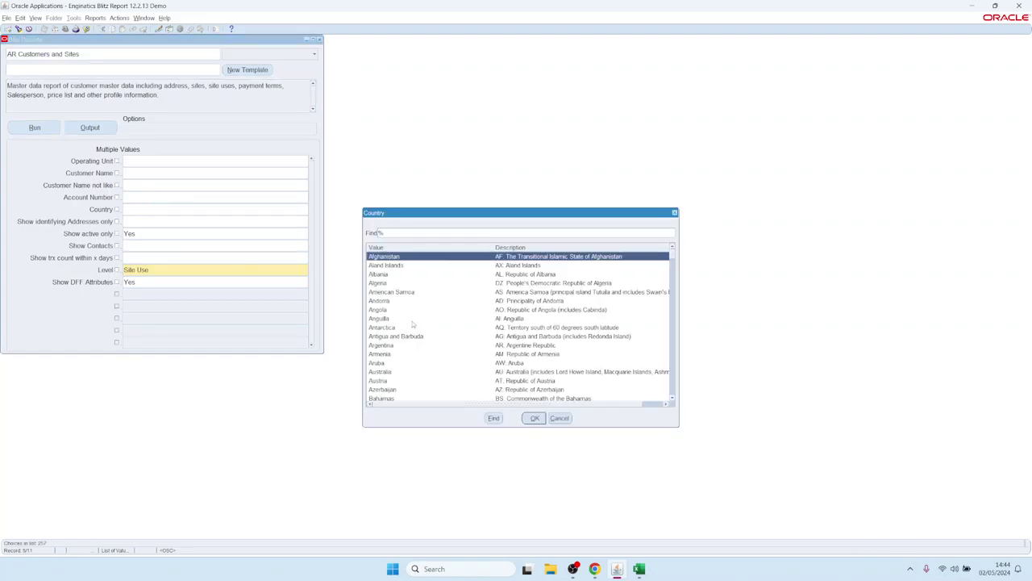
pyautogui.doubleClick(413, 319)
pyautogui.click(170, 209)
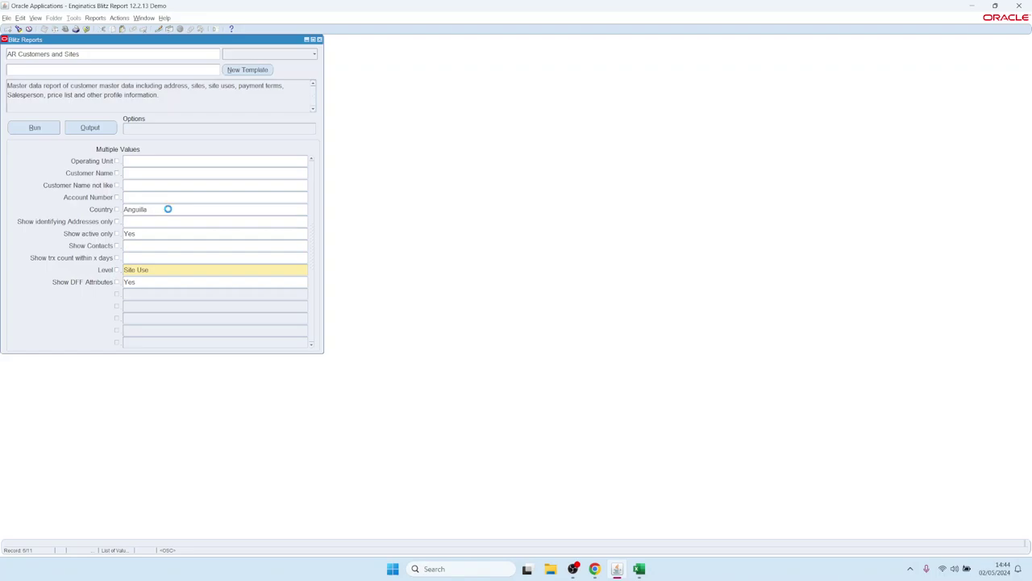
pyautogui.doubleClick(170, 209)
pyautogui.press('BackSpace')
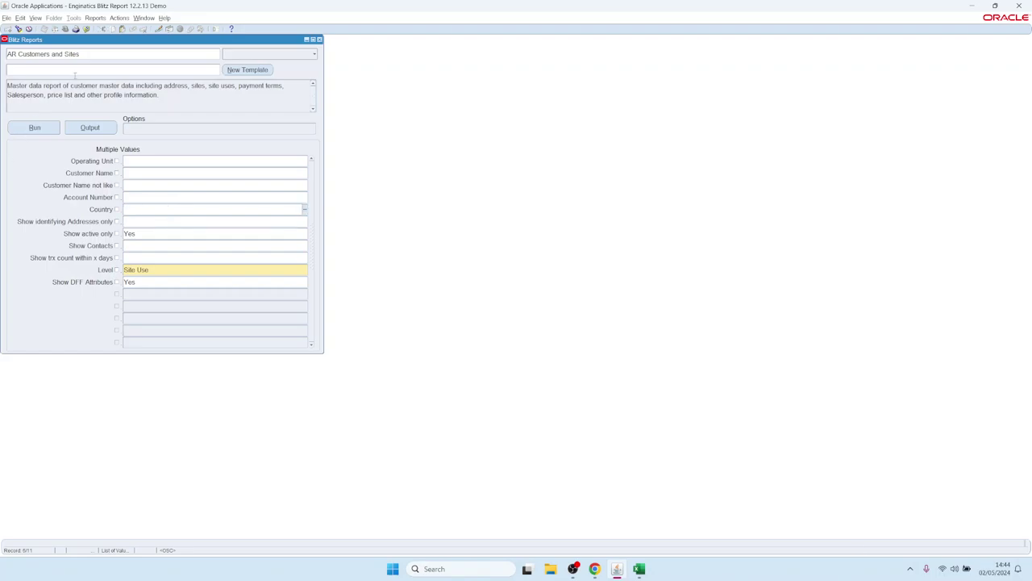
# - Browse the list of reports and select the AR Accounting Rules Listing report
pyautogui.doubleClick(93, 54)
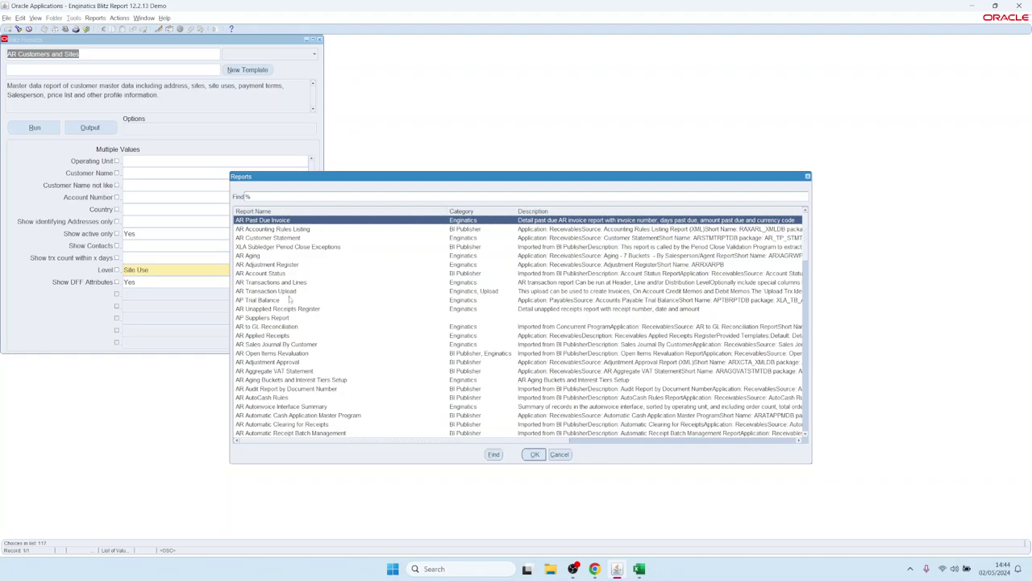
pyautogui.press('Down')
pyautogui.press('Down')
pyautogui.press('Down')
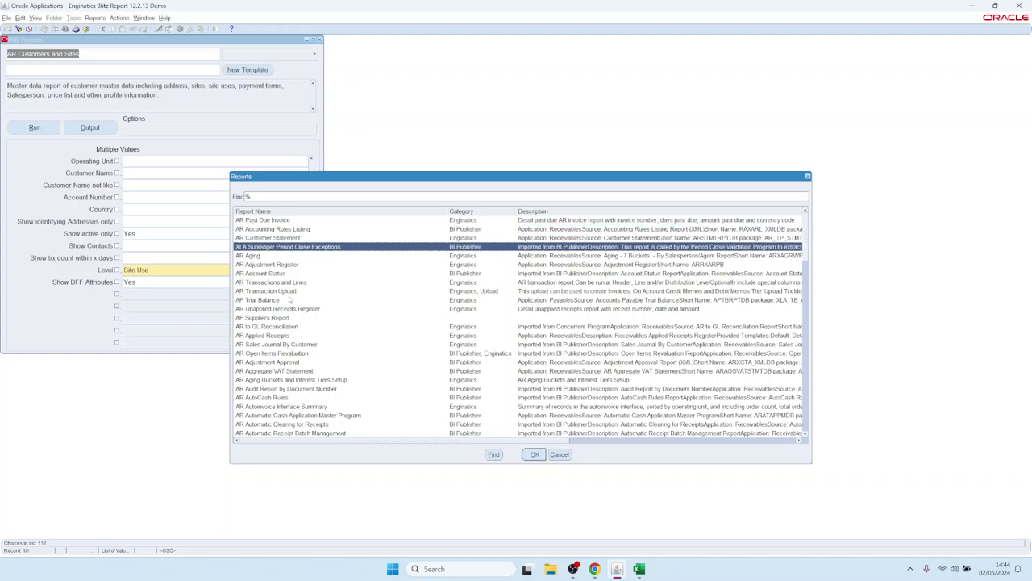
pyautogui.press('Up')
pyautogui.press('Up')
pyautogui.press('Up')
pyautogui.press('Down')
pyautogui.press('Down')
pyautogui.press('Up')
pyautogui.press('Up')
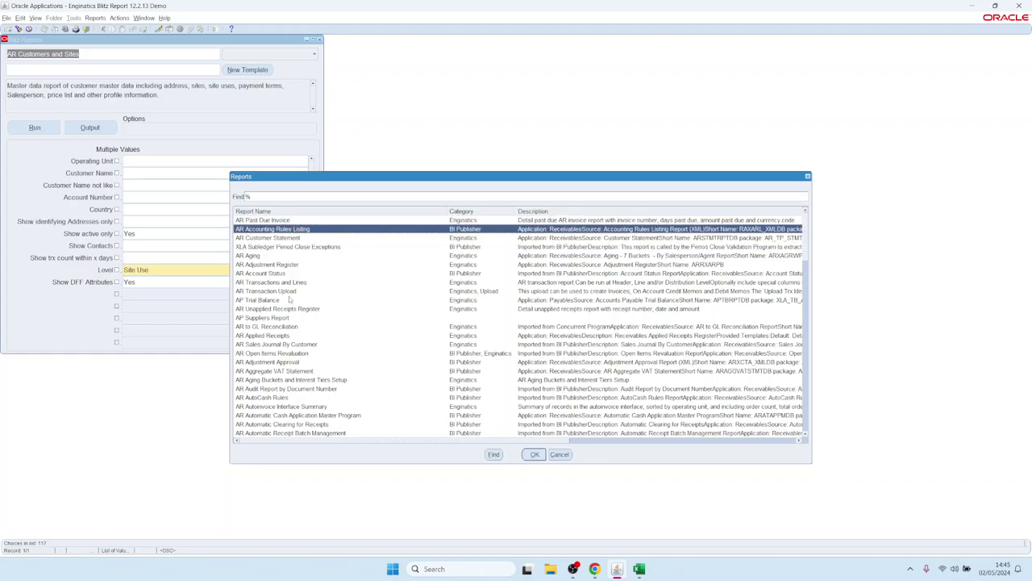
pyautogui.press('Down')
pyautogui.press('Return')
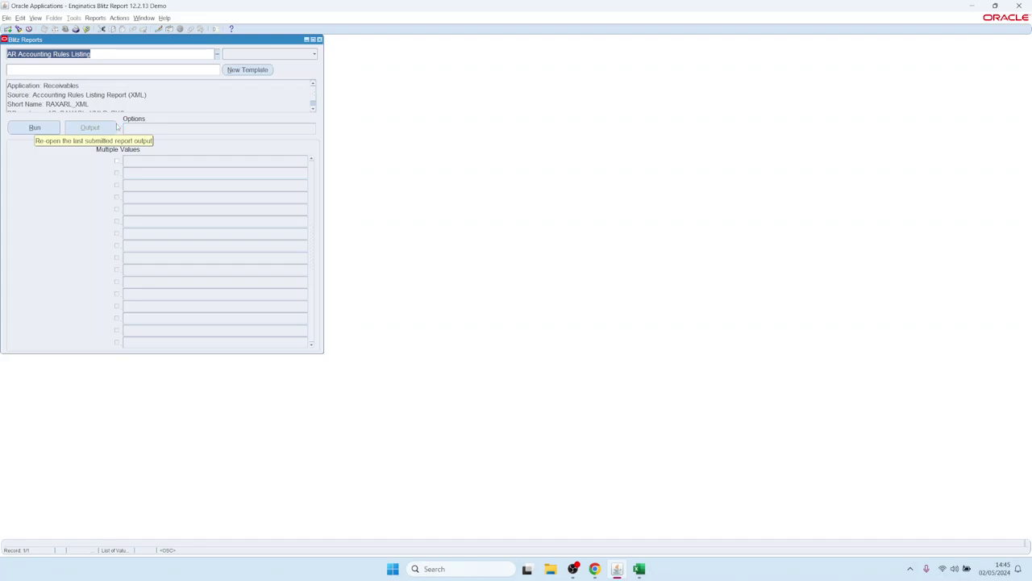
# - Search the reports for "tax customer", check the matches' score columns and select AR Customers and Sites
pyautogui.write('tax')
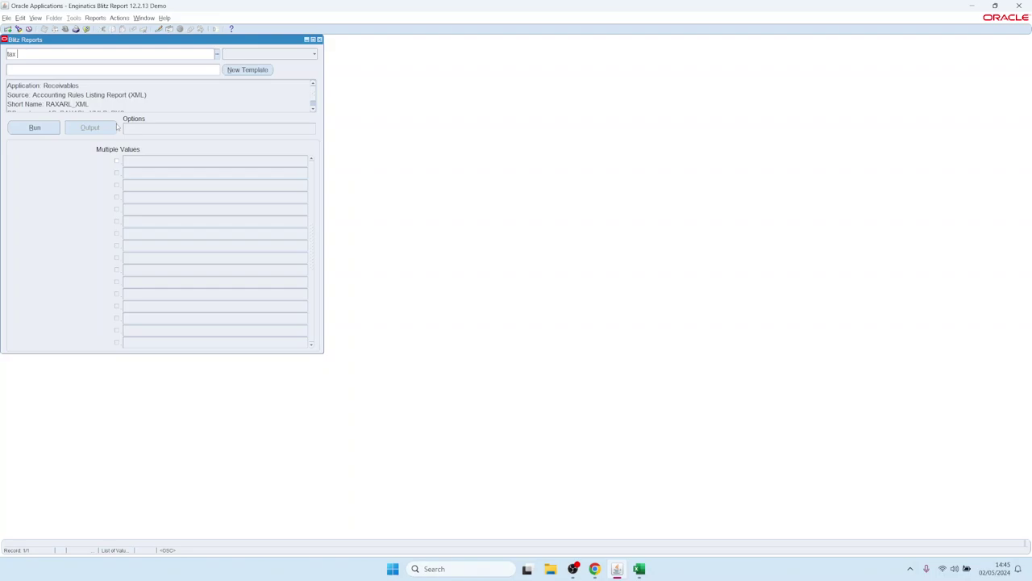
pyautogui.write(' customer')
pyautogui.press('Tab')
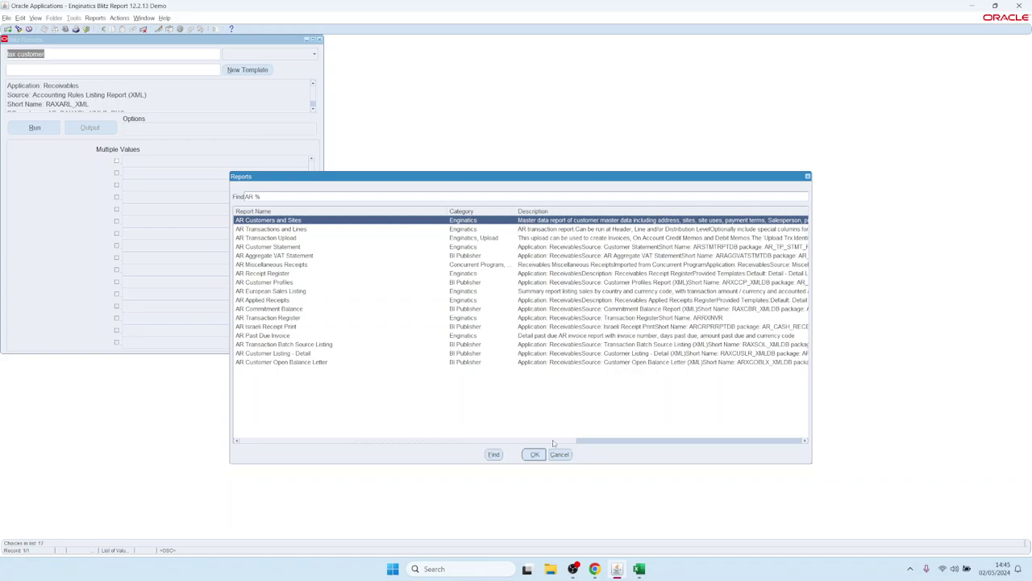
pyautogui.moveTo(554, 443); pyautogui.dragTo(799, 442)
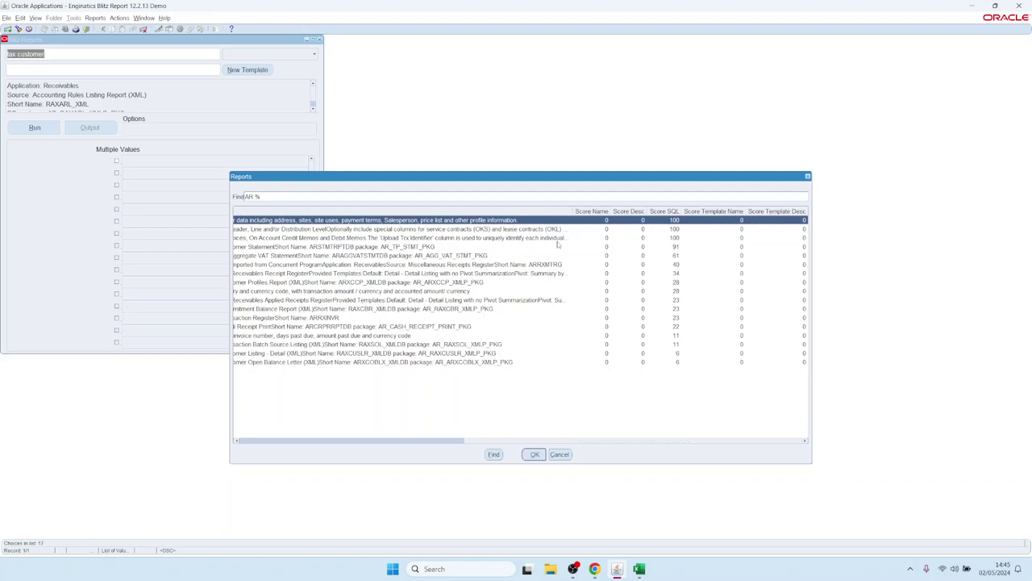
pyautogui.click(505, 440)
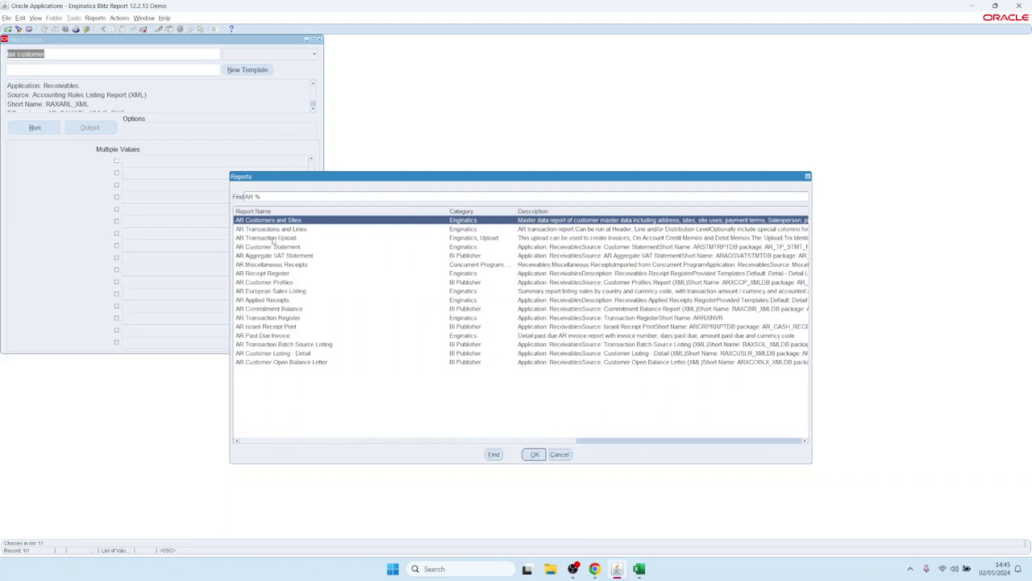
pyautogui.click(544, 443)
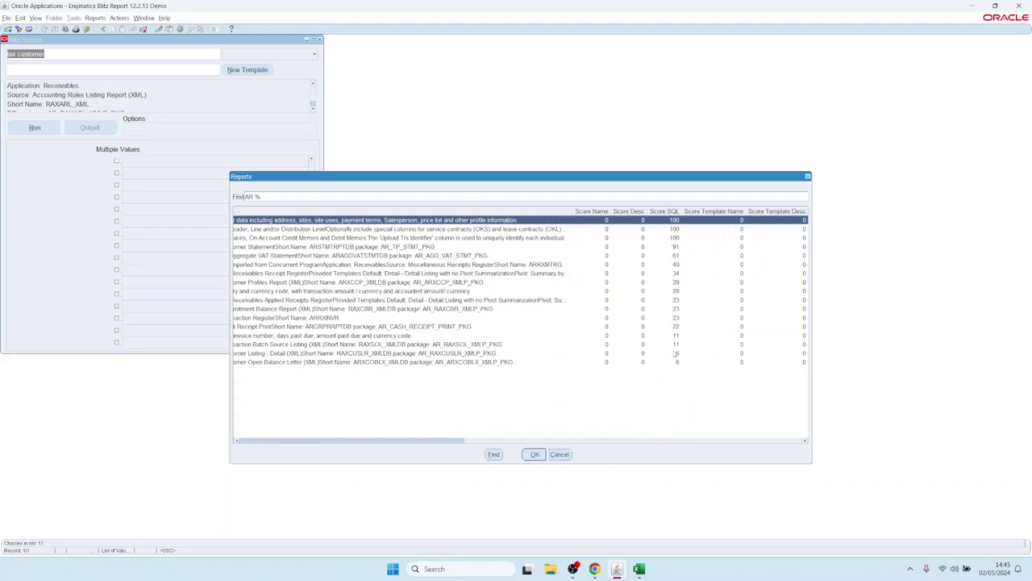
pyautogui.click(481, 442)
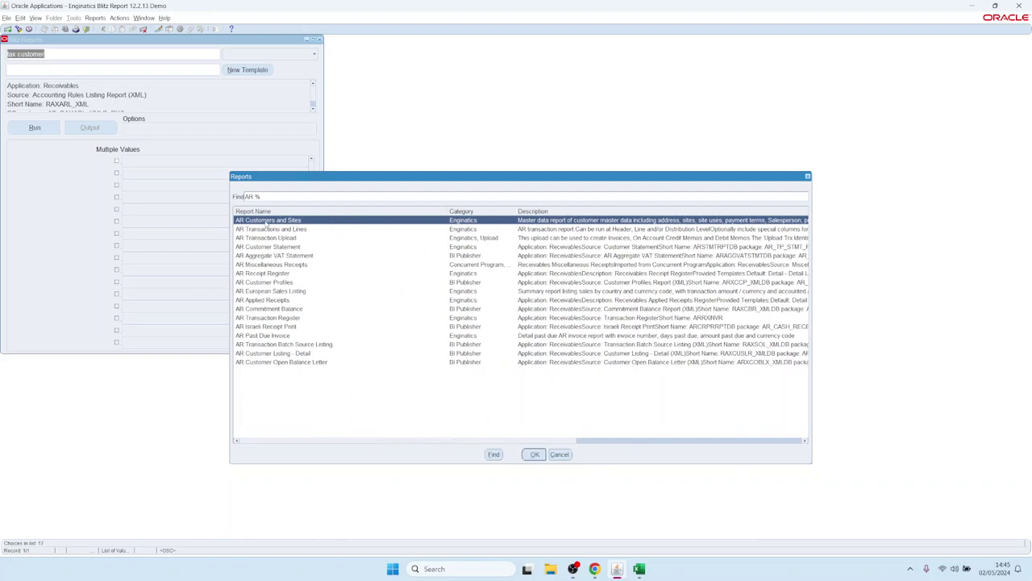
pyautogui.doubleClick(266, 221)
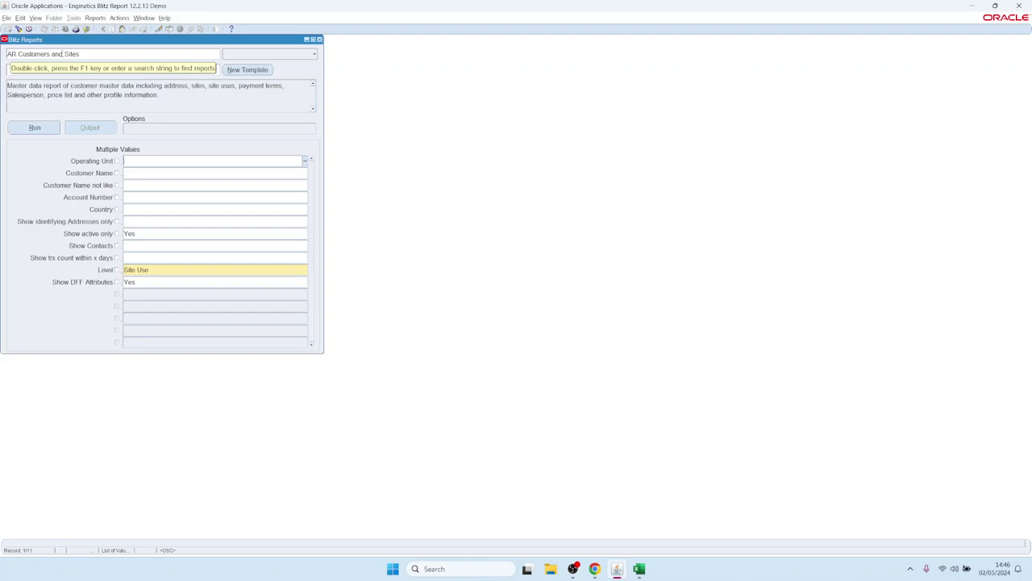
# - Change the selected report to AR Past Due Invoice from the full list of reports
pyautogui.doubleClick(91, 54)
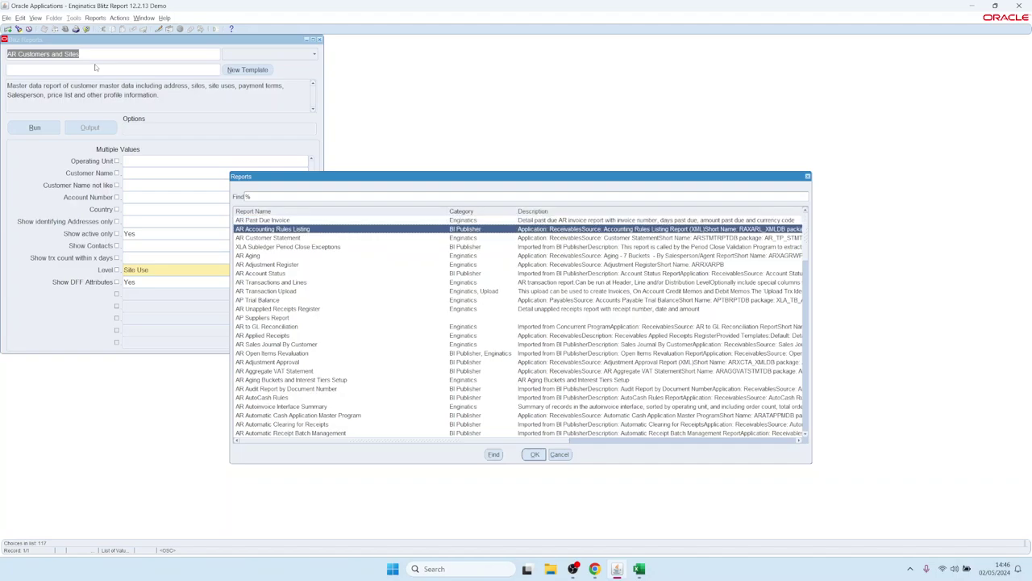
pyautogui.press('Return')
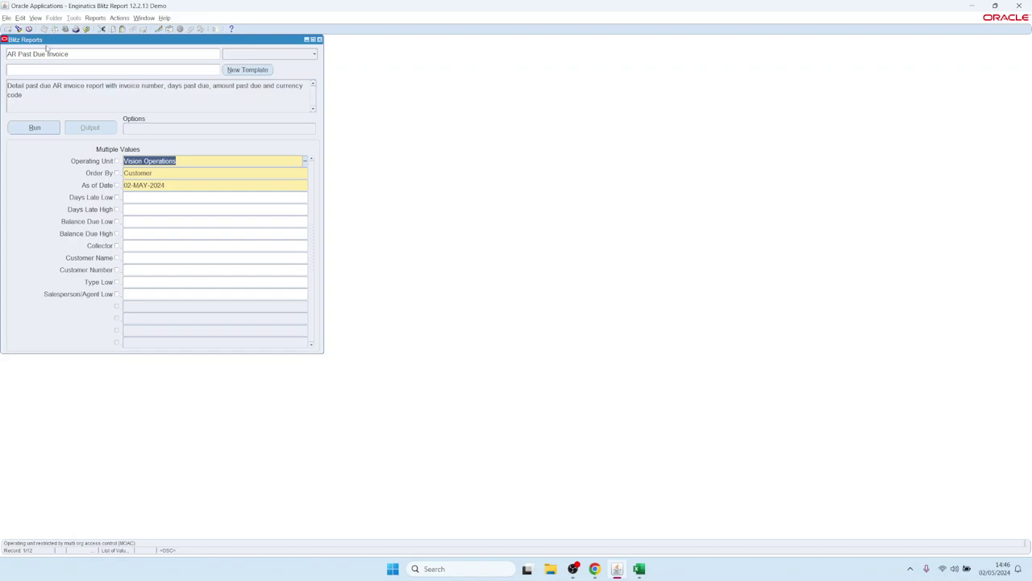
pyautogui.click(141, 70)
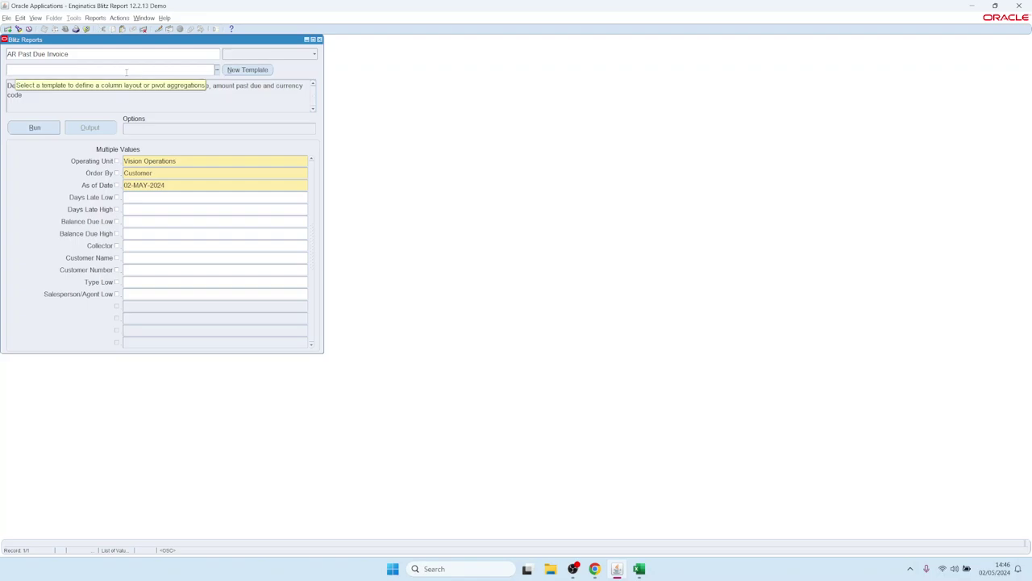
pyautogui.click(100, 53)
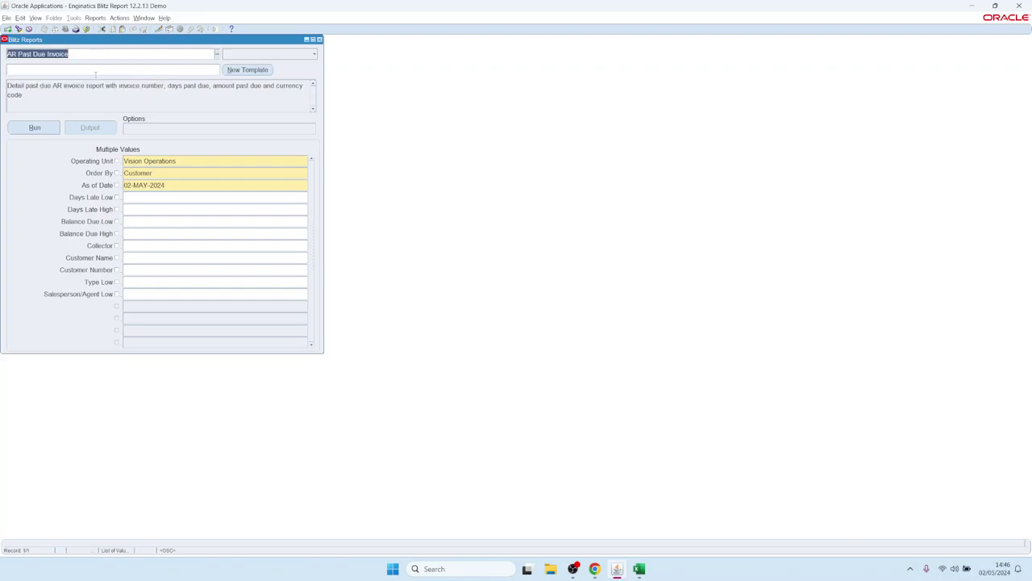
# - Apply the "Dashboard with Enginatics logo" template to the AR Past Due Invoice report and run it
pyautogui.click(118, 70)
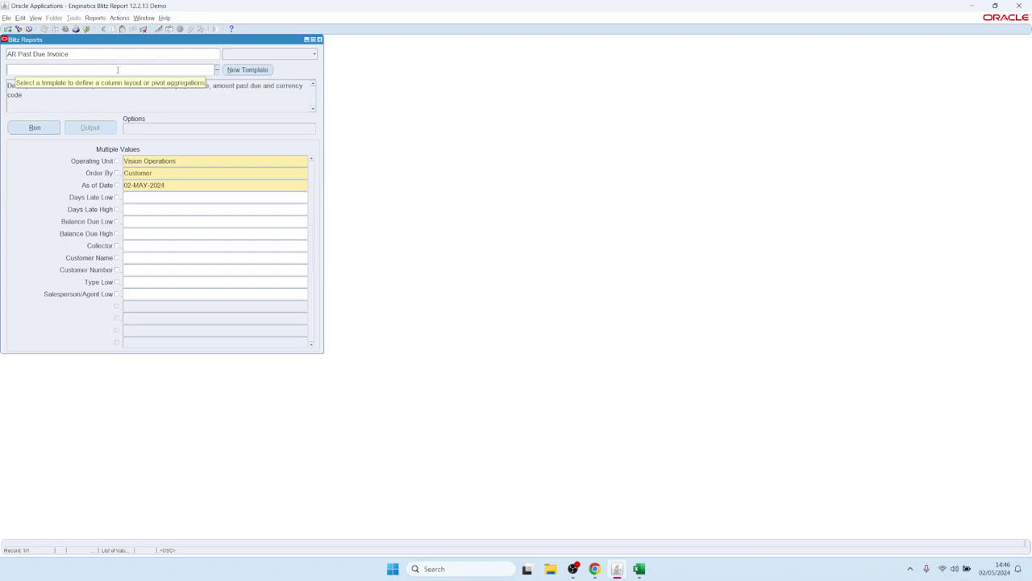
pyautogui.hotkey('ctrl', 'l')
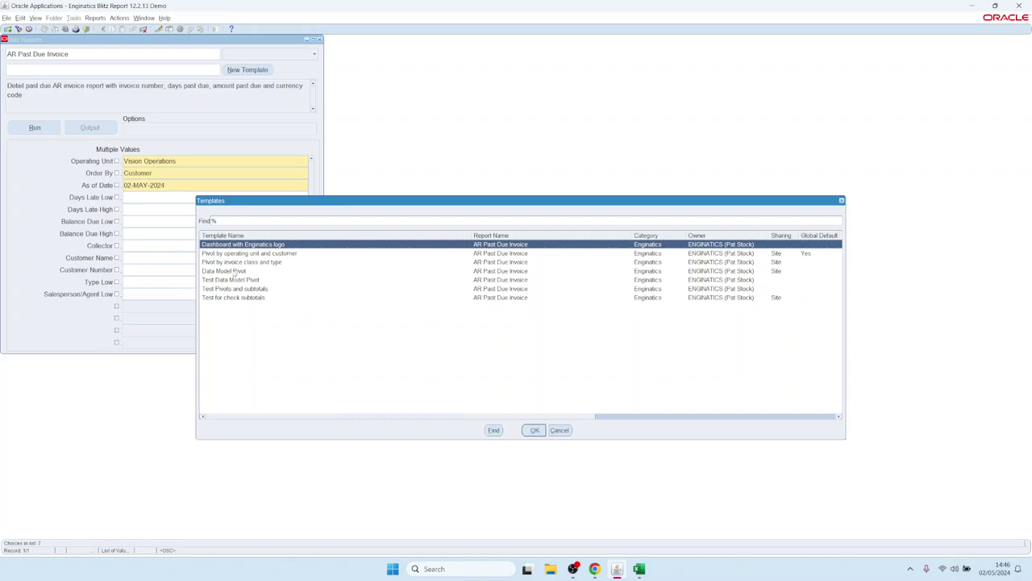
pyautogui.doubleClick(231, 245)
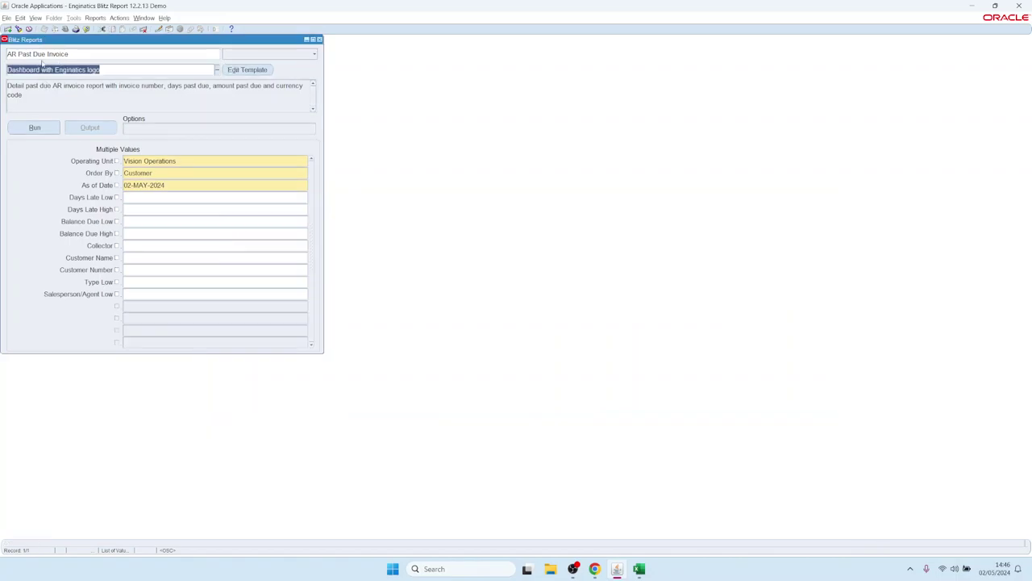
pyautogui.click(34, 127)
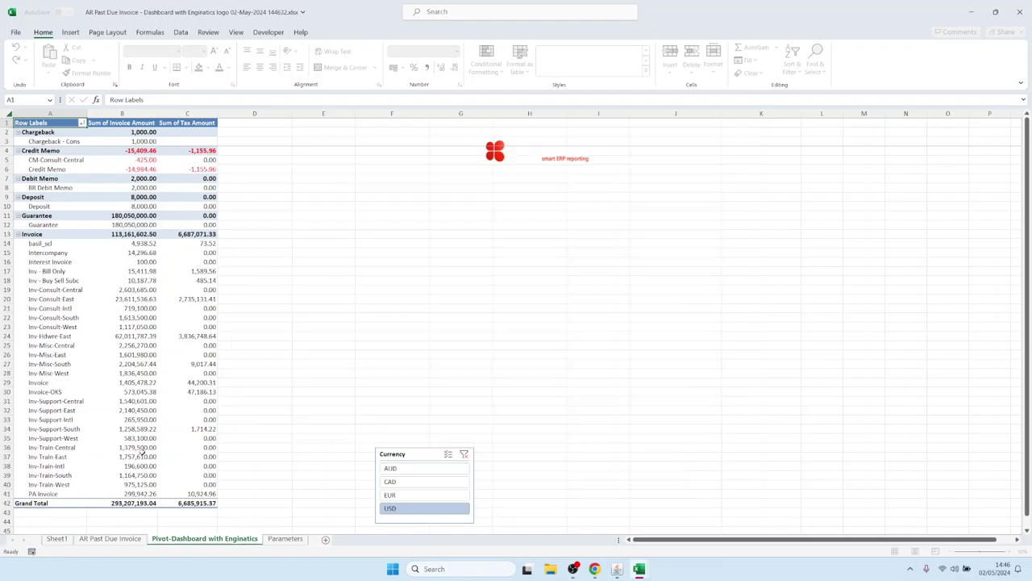
# - Examine the AR Past Due Invoice data sheet, Sheet1 and the pivot dashboard sheet of the generated workbook
pyautogui.click(110, 538)
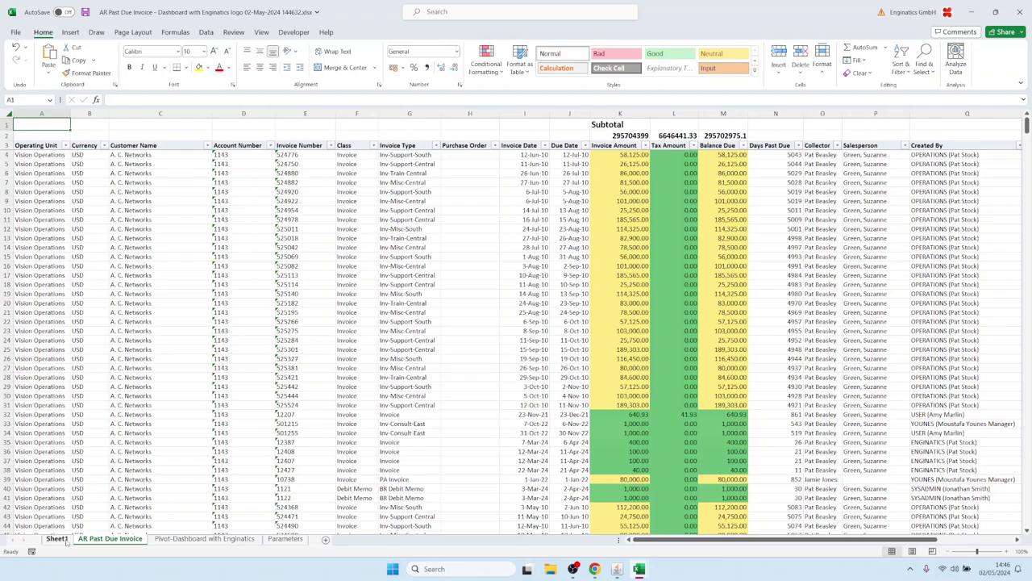
pyautogui.click(56, 538)
pyautogui.click(204, 538)
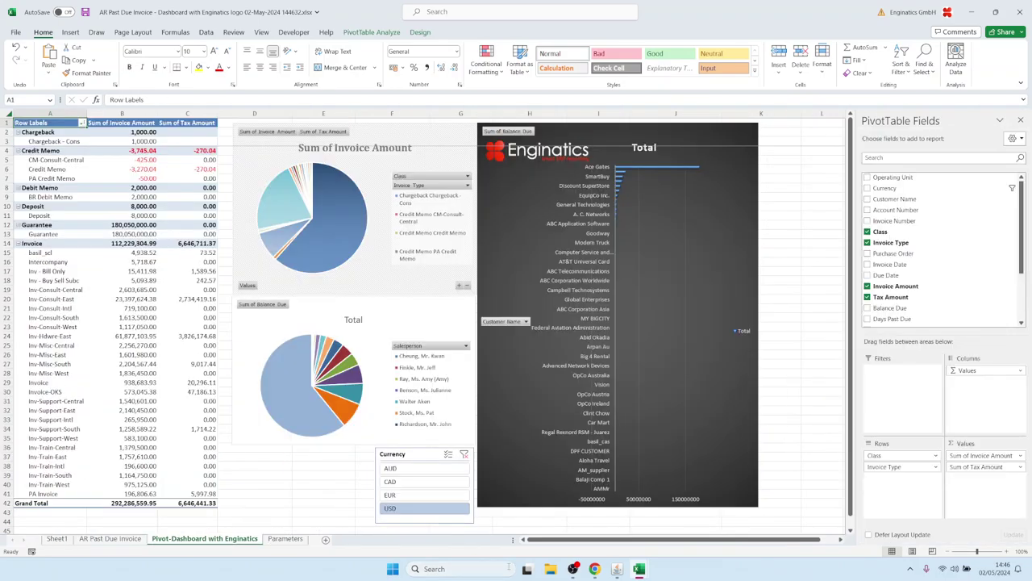
# - Switch back to Oracle Applications, clear the template and run the AR Past Due Invoice report without it
pyautogui.moveTo(617, 569)
pyautogui.click(617, 494)
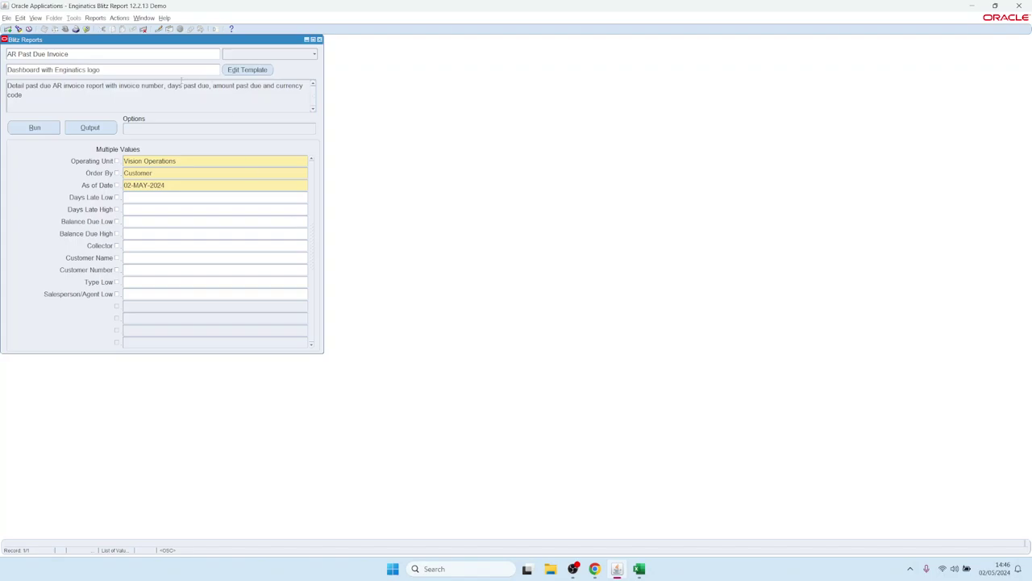
pyautogui.click(173, 70)
pyautogui.hotkey('ctrl', 'a')
pyautogui.press('Delete')
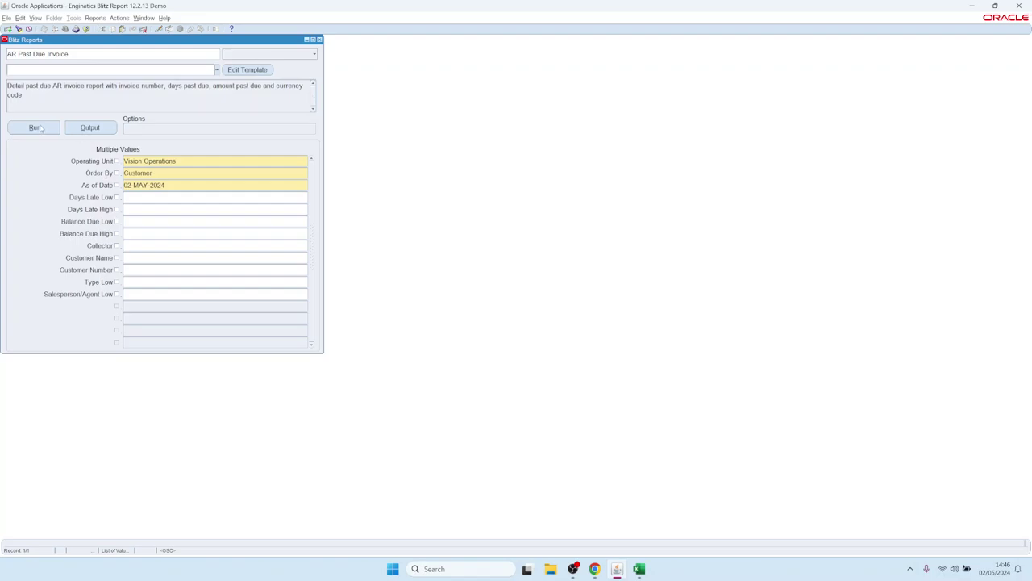
pyautogui.click(36, 127)
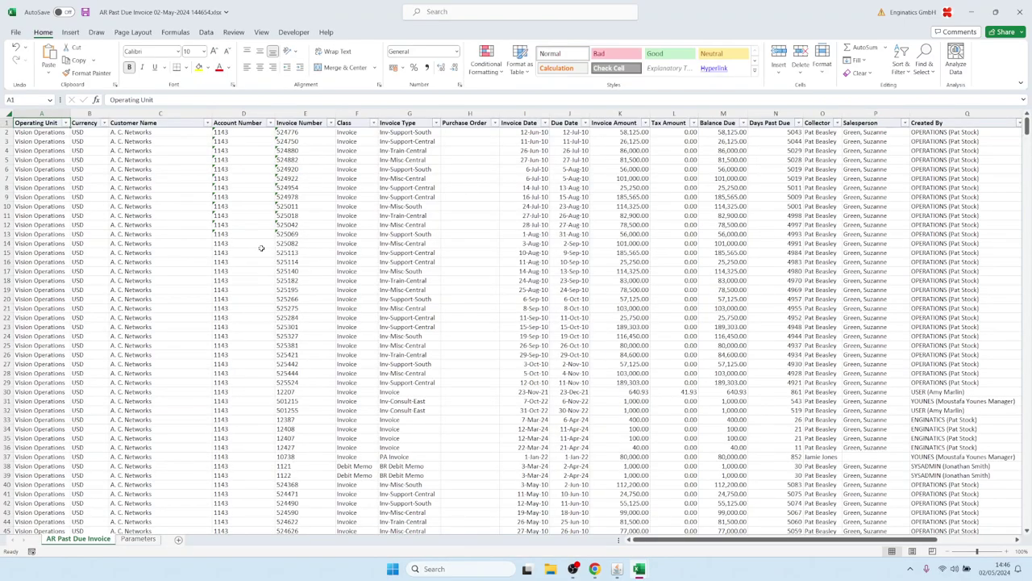
# - Switch back to Oracle Applications and apply the "Dashboard with Enginatics logo" template to the AR Past Due Invoice report
pyautogui.moveTo(220, 253); pyautogui.dragTo(746, 290)
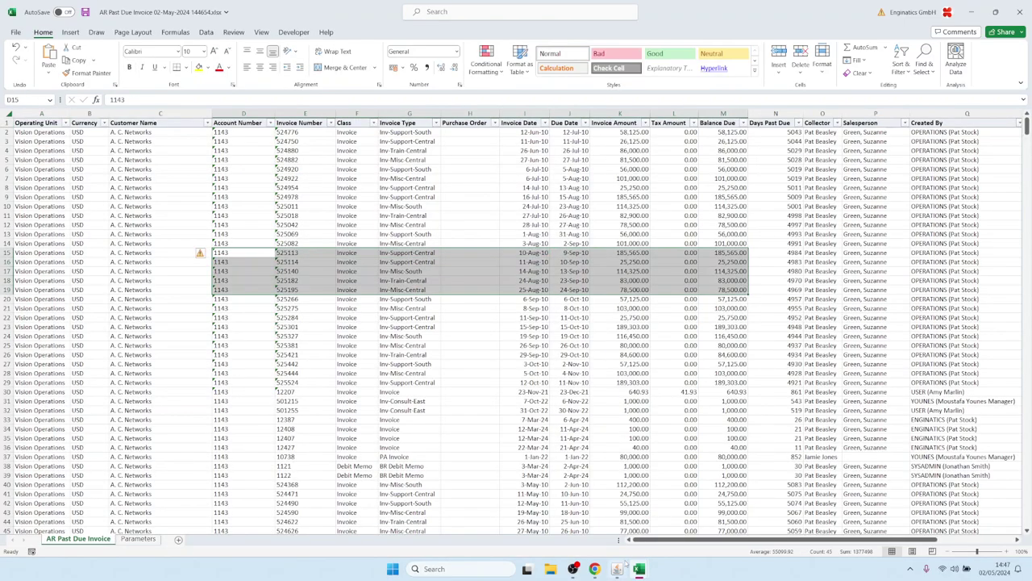
pyautogui.click(618, 568)
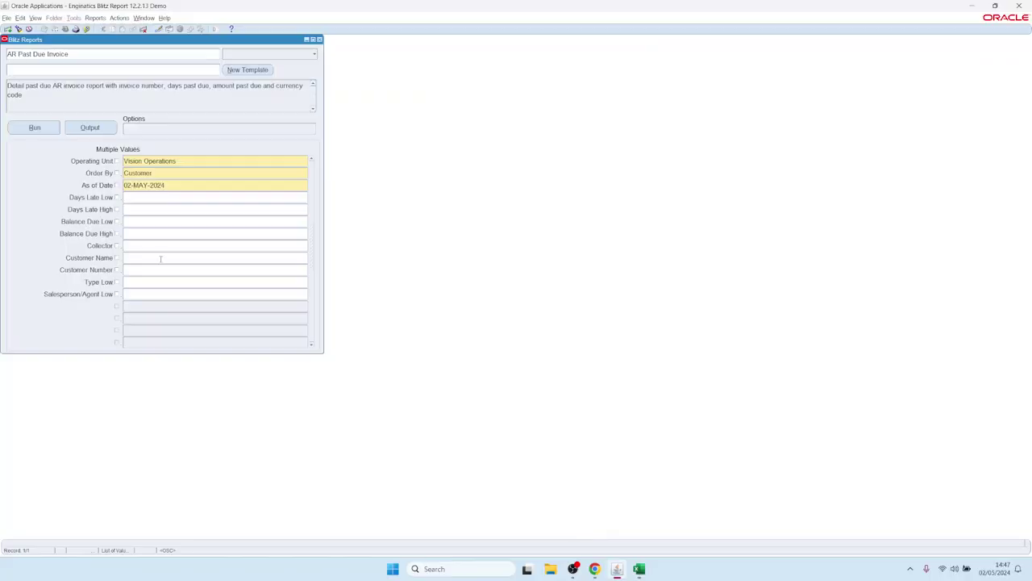
pyautogui.doubleClick(48, 70)
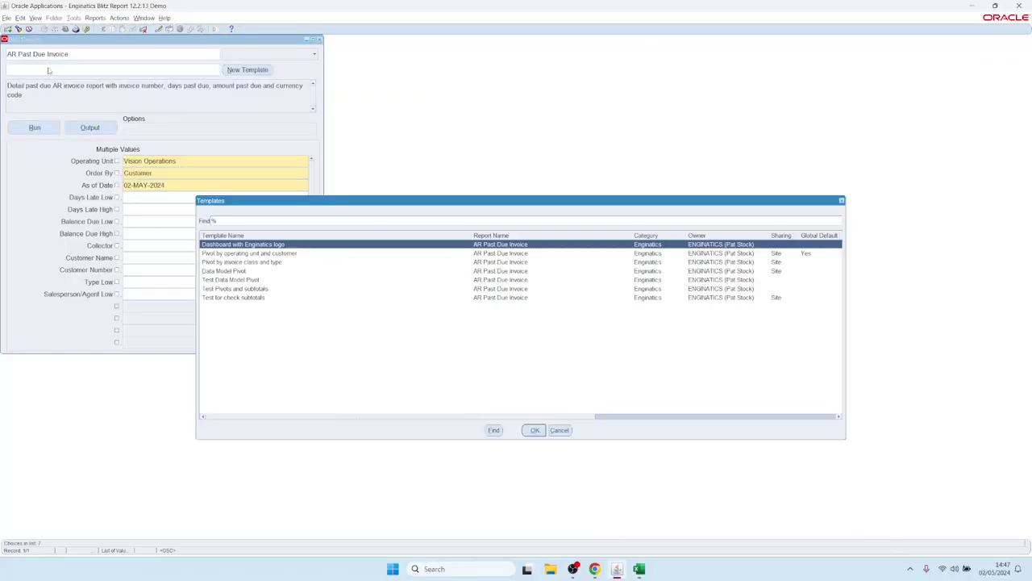
pyautogui.press('Return')
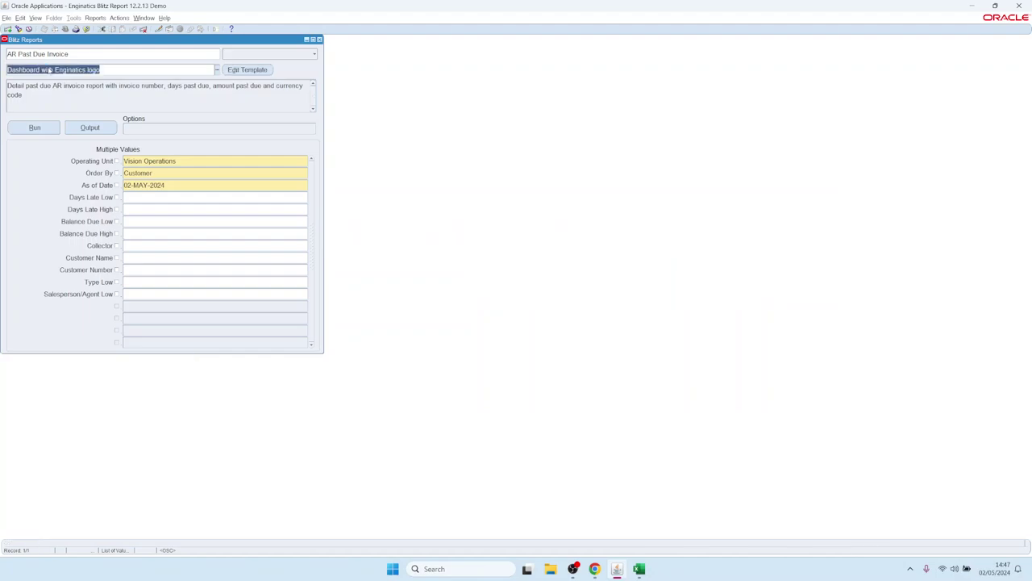
# - Pick a collector from the Collector parameter's list of values and clear the parameter again
pyautogui.click(149, 220)
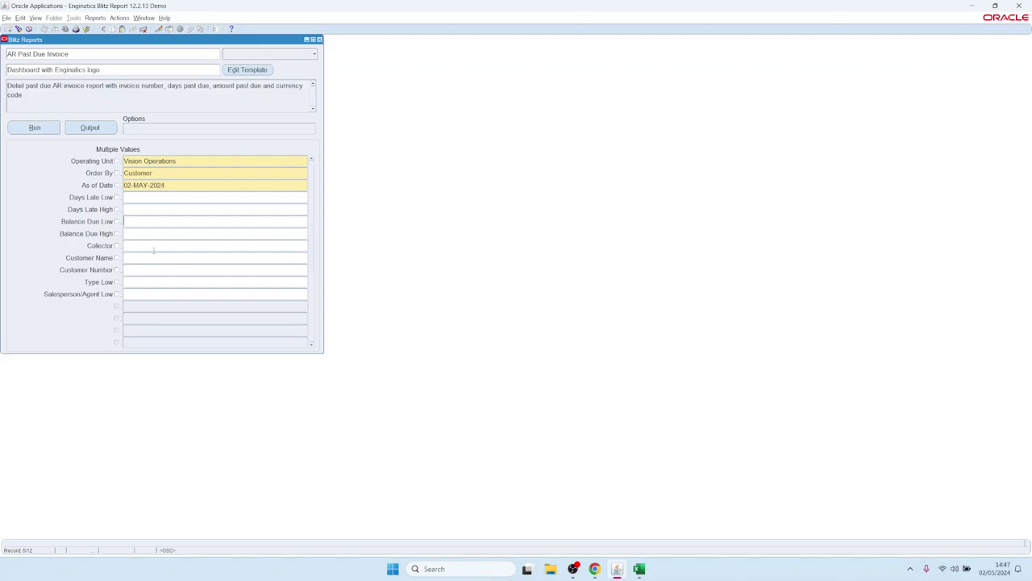
pyautogui.click(150, 244)
pyautogui.hotkey('ctrl', 'l')
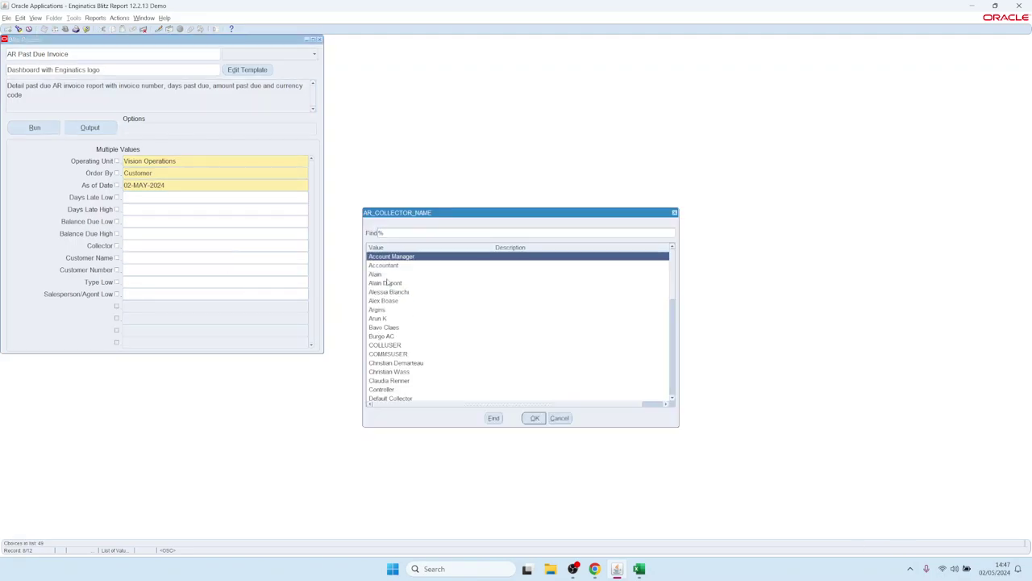
pyautogui.doubleClick(388, 284)
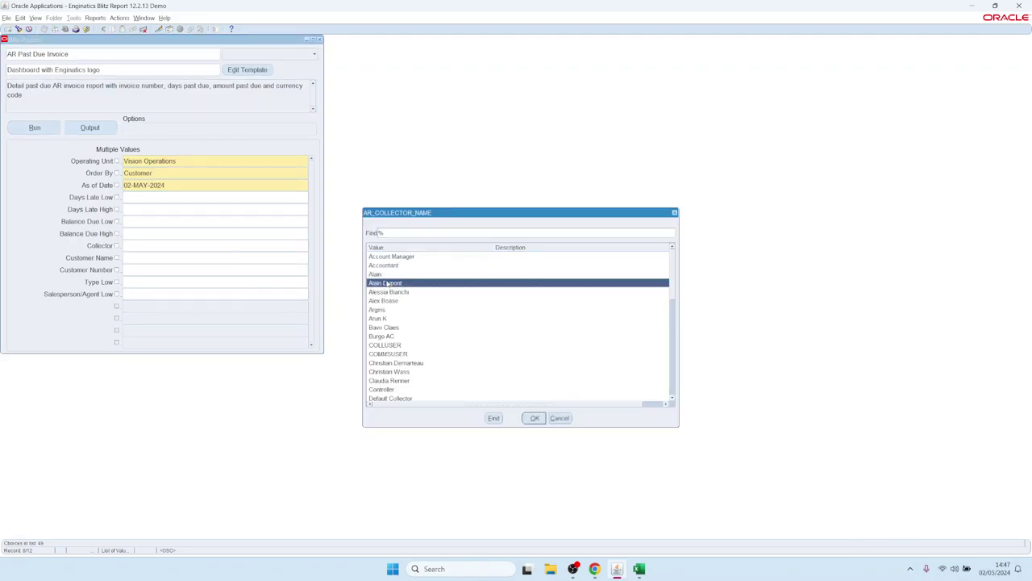
pyautogui.click(176, 244)
pyautogui.press('Delete')
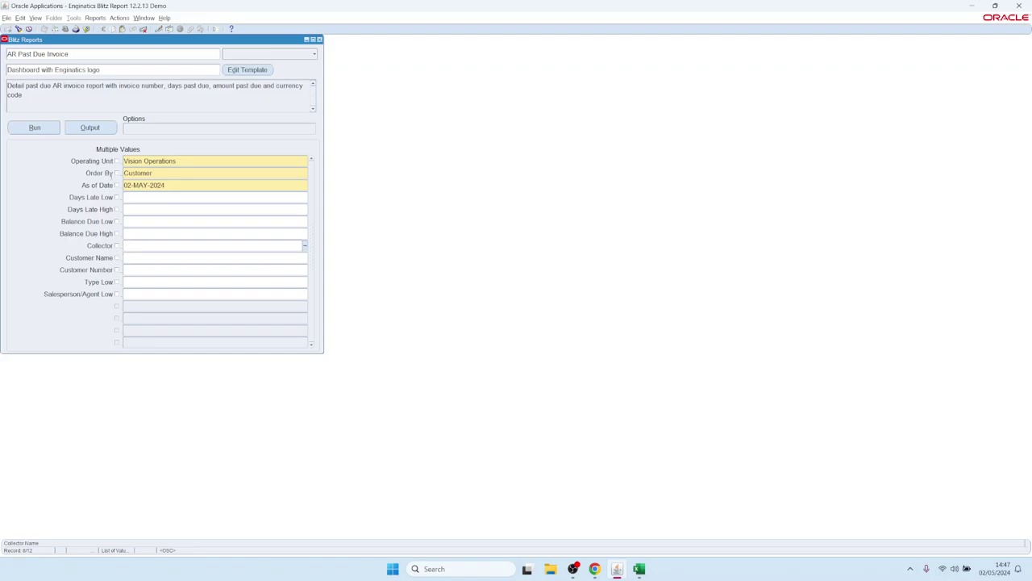
# - Enable multiple values for Customer Number, choose the ABC Application Software entry from the full list, and clear it again
pyautogui.click(143, 266)
pyautogui.click(117, 270)
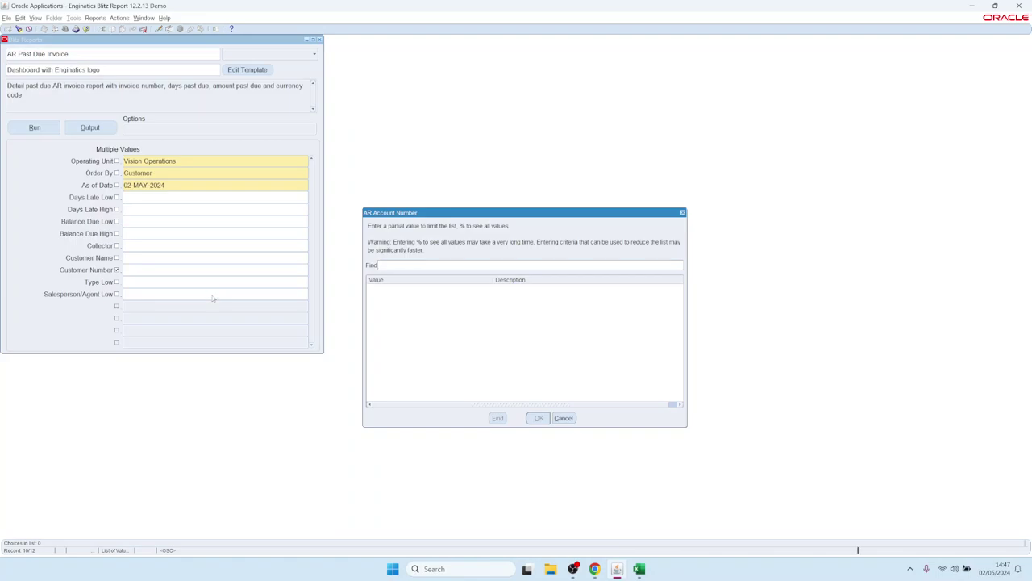
pyautogui.write('%')
pyautogui.press('Return')
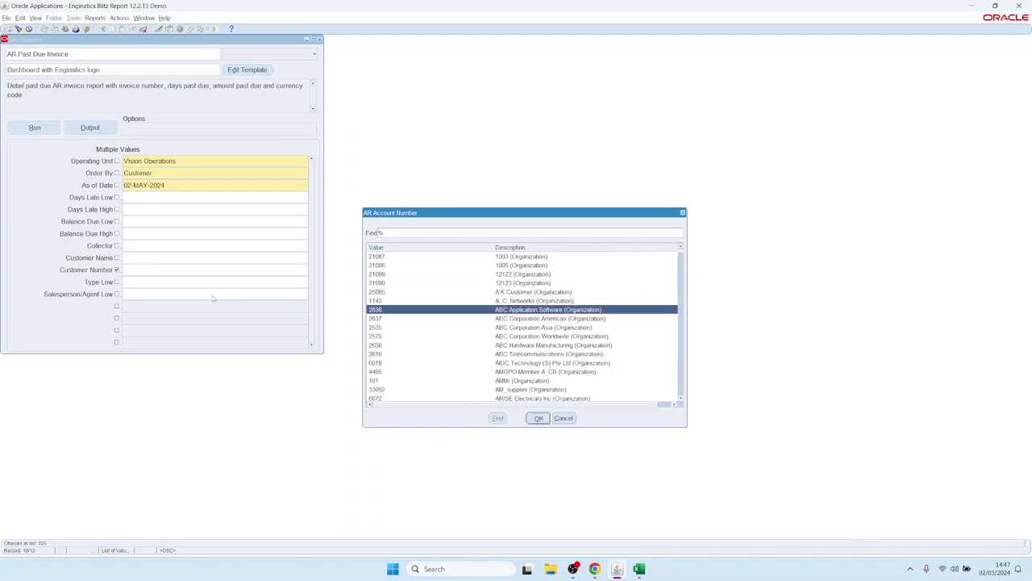
pyautogui.press('Return')
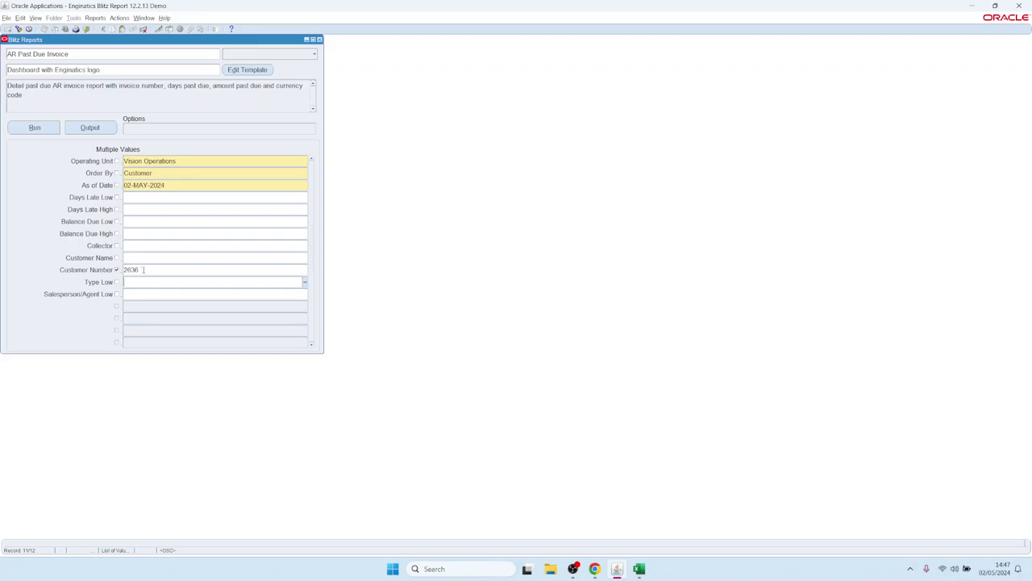
pyautogui.hotkey('shift', 'Tab')
pyautogui.press('BackSpace')
# - Enable multiple values for Customer Name and choose ABC Application Software from the full customer list
pyautogui.hotkey('shift', 'Tab')
pyautogui.click(117, 258)
pyautogui.write('%')
pyautogui.press('Return')
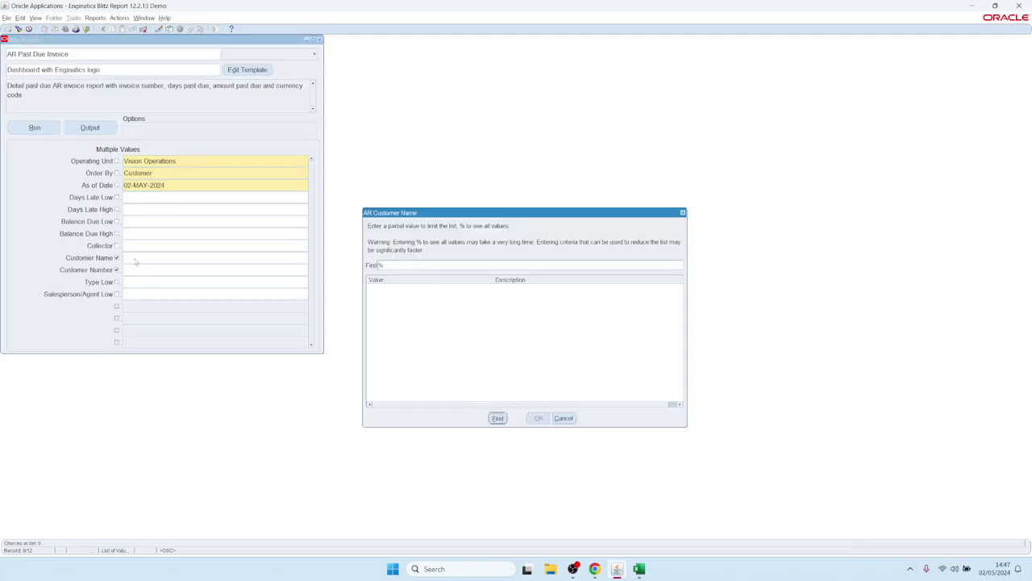
pyautogui.press('Down')
pyautogui.press('Down')
pyautogui.press('Down')
pyautogui.press('Down')
pyautogui.press('Down')
pyautogui.press('Down')
pyautogui.press('Return')
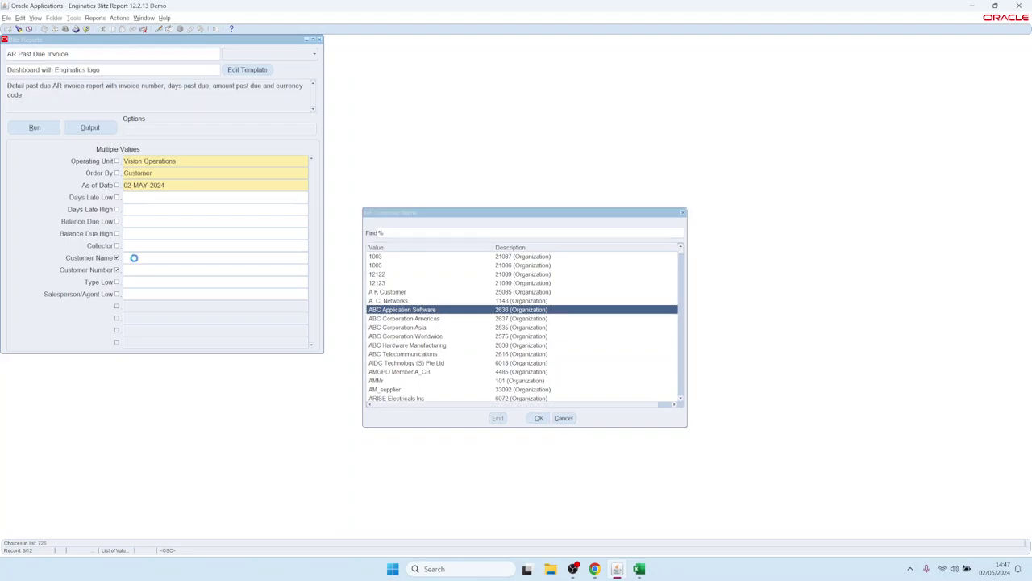
# - Add ABC Telecommunications from the full customer list as a second Customer Name value
pyautogui.doubleClick(170, 257)
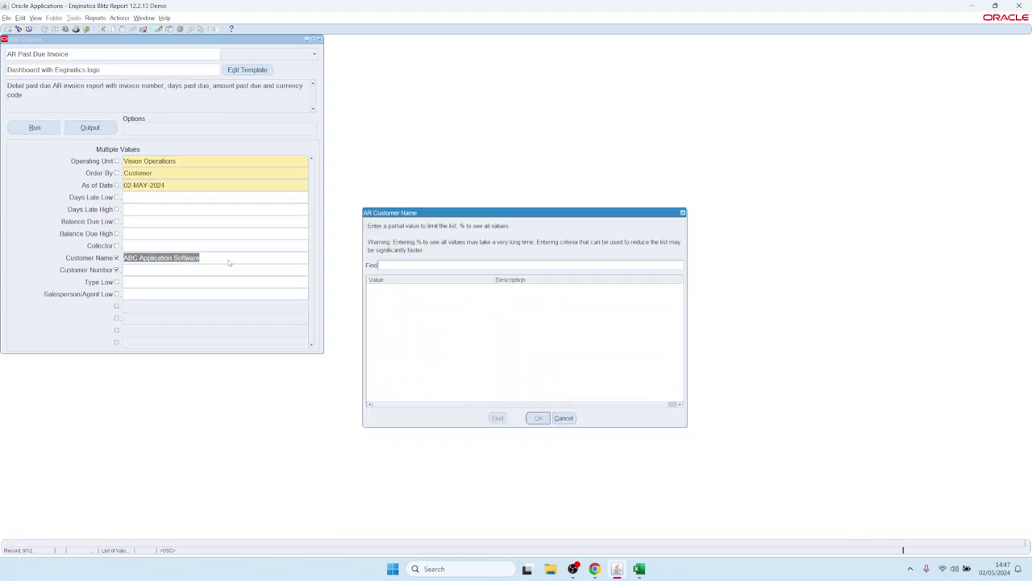
pyautogui.write('%')
pyautogui.press('Return')
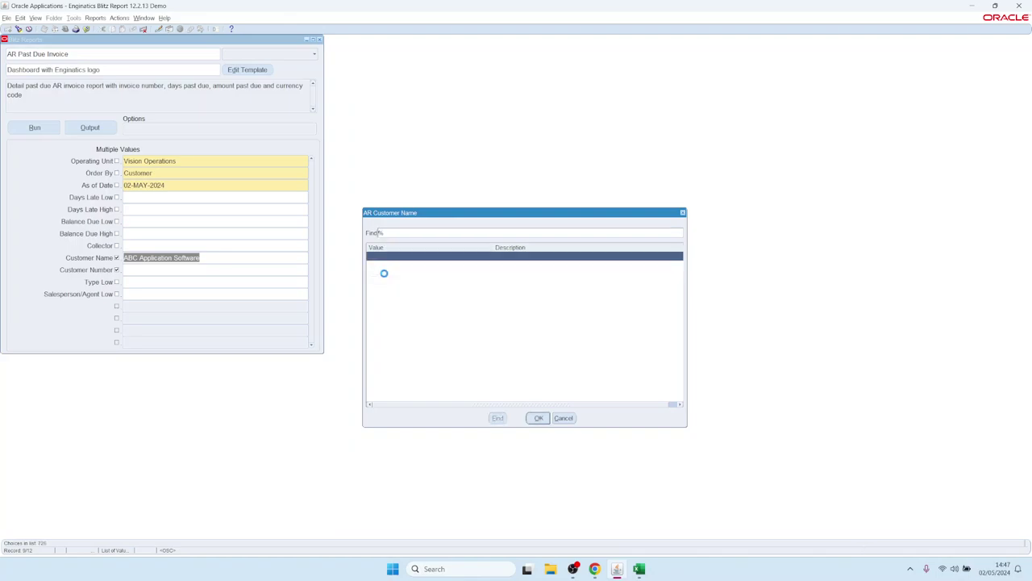
pyautogui.press('Down')
pyautogui.press('Down')
pyautogui.press('Down')
pyautogui.press('Down')
pyautogui.press('Down')
pyautogui.press('Down')
pyautogui.press('Down')
pyautogui.press('Down')
pyautogui.press('Down')
pyautogui.press('Down')
pyautogui.press('Down')
pyautogui.press('Return')
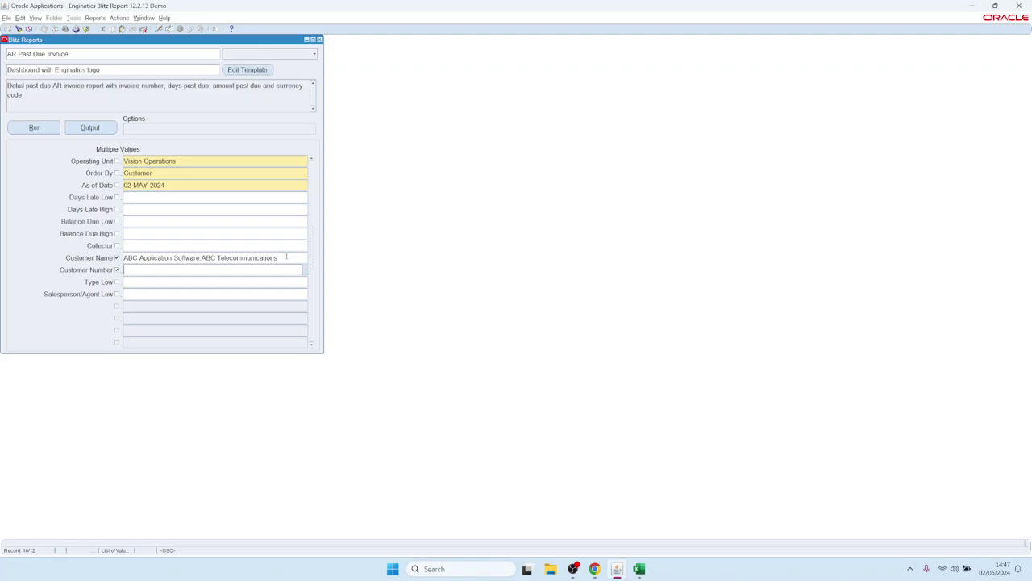
# - Highlight the separator between the two customer names, run the report and bring up its generated dashboard workbook
pyautogui.click(200, 258)
pyautogui.click(199, 258)
pyautogui.hotkey('shift', 'Right')
pyautogui.click(36, 130)
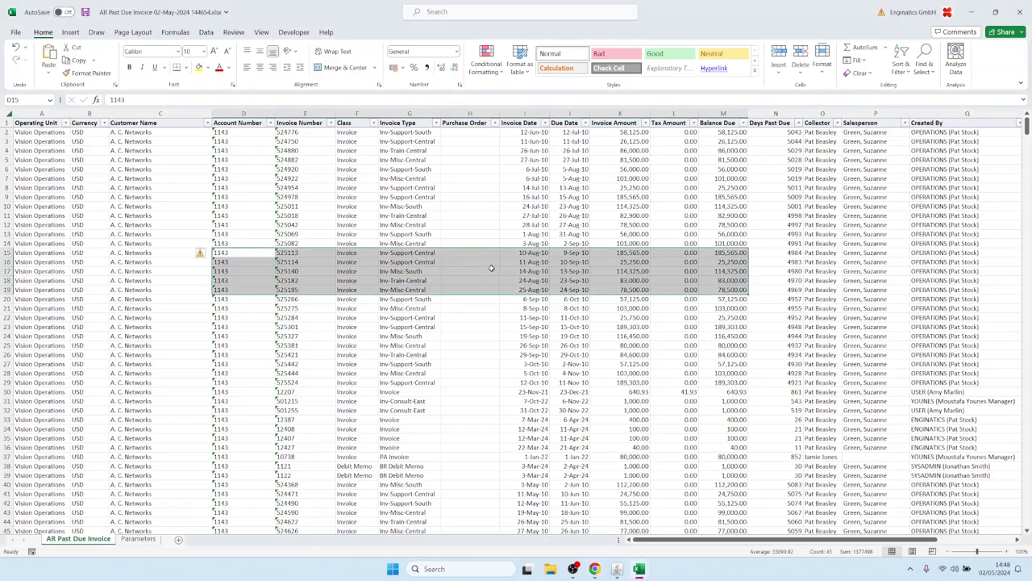
pyautogui.click(484, 206)
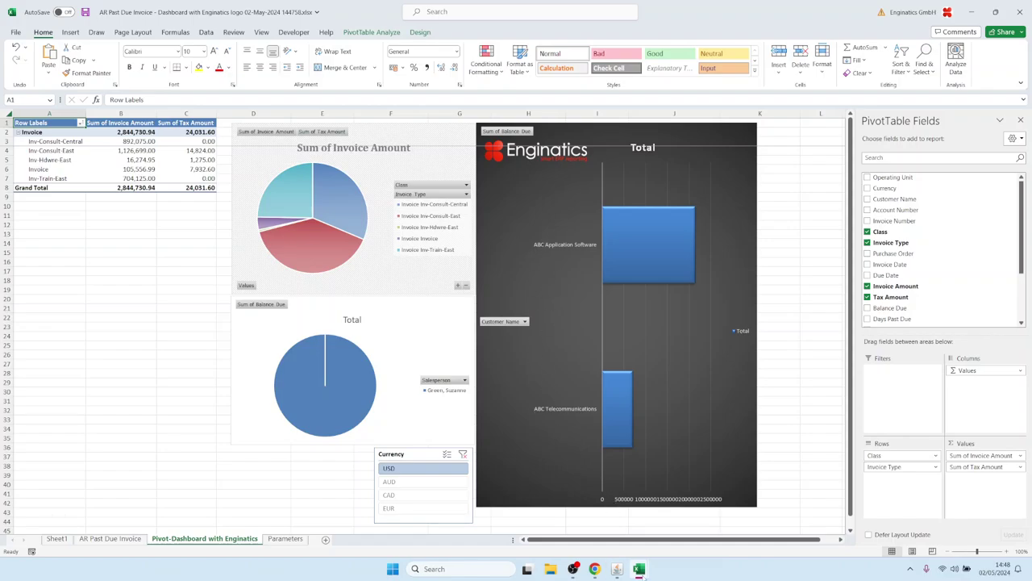
# - In the earlier unfiltered dashboard workbook, copy the Sheet1 customer names from ABC Application Software to Ace Gates (A60:A72)
pyautogui.moveTo(642, 570)
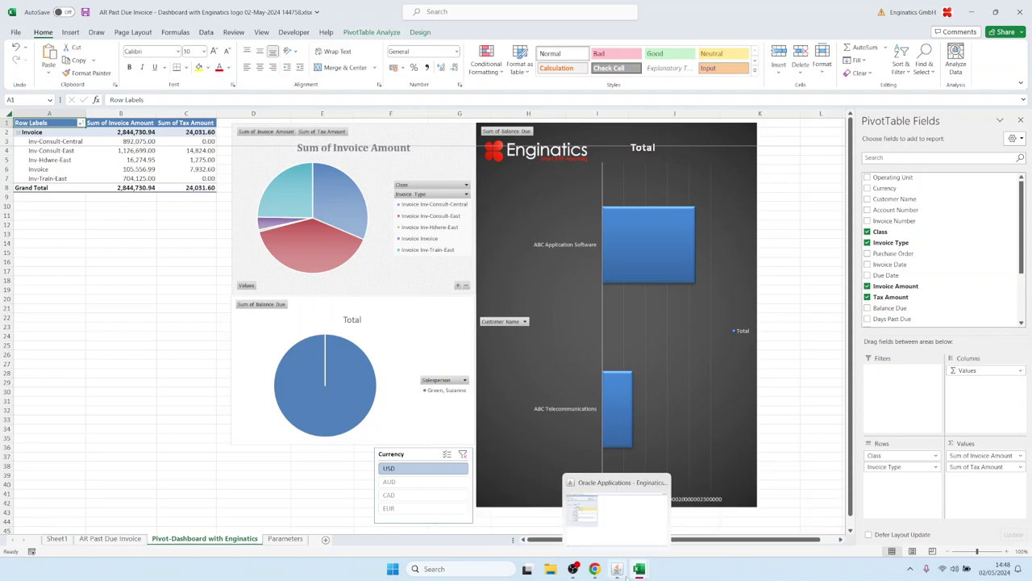
pyautogui.click(604, 505)
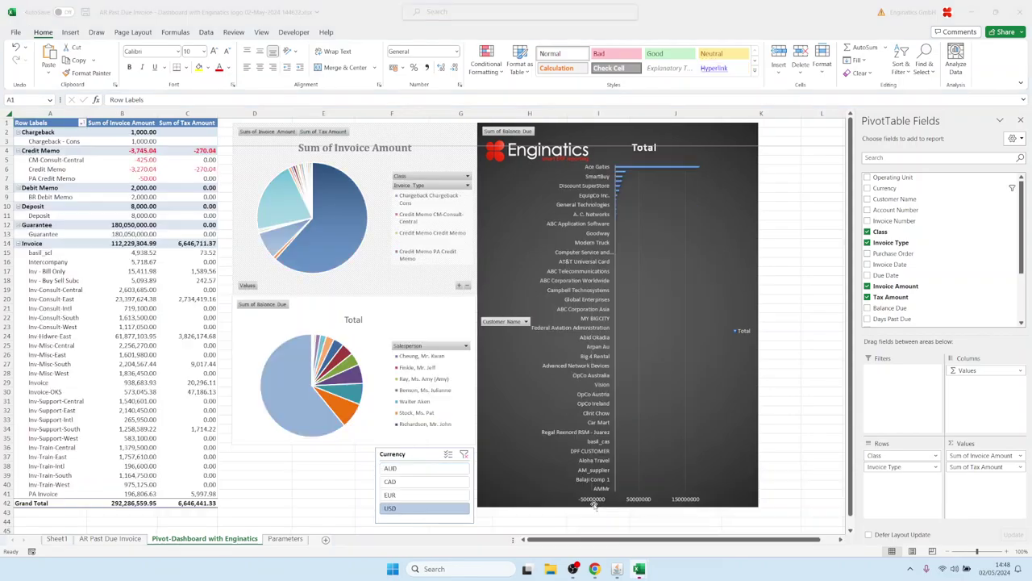
pyautogui.click(54, 539)
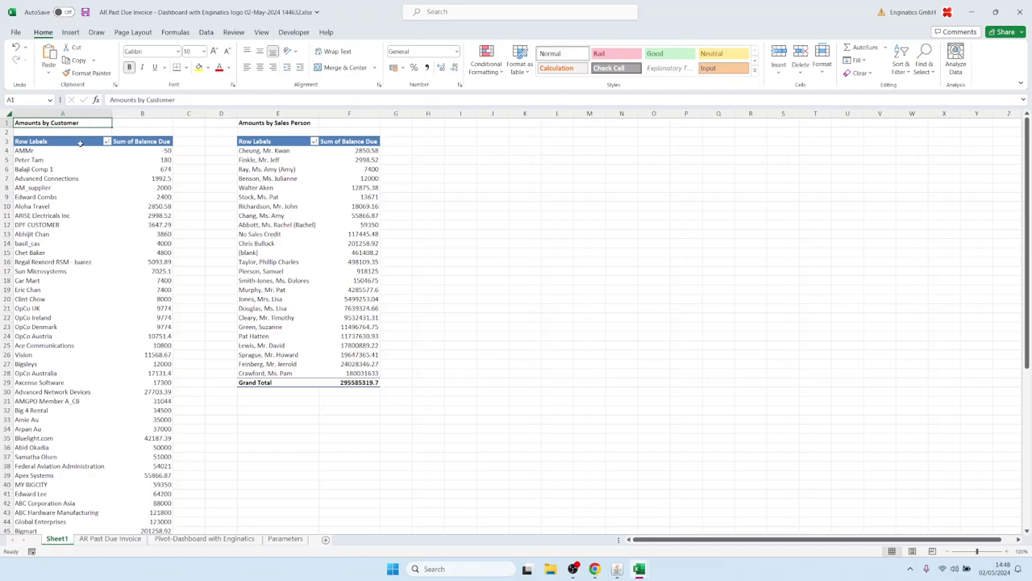
pyautogui.click(81, 364)
pyautogui.scroll(-14, 81, 359)
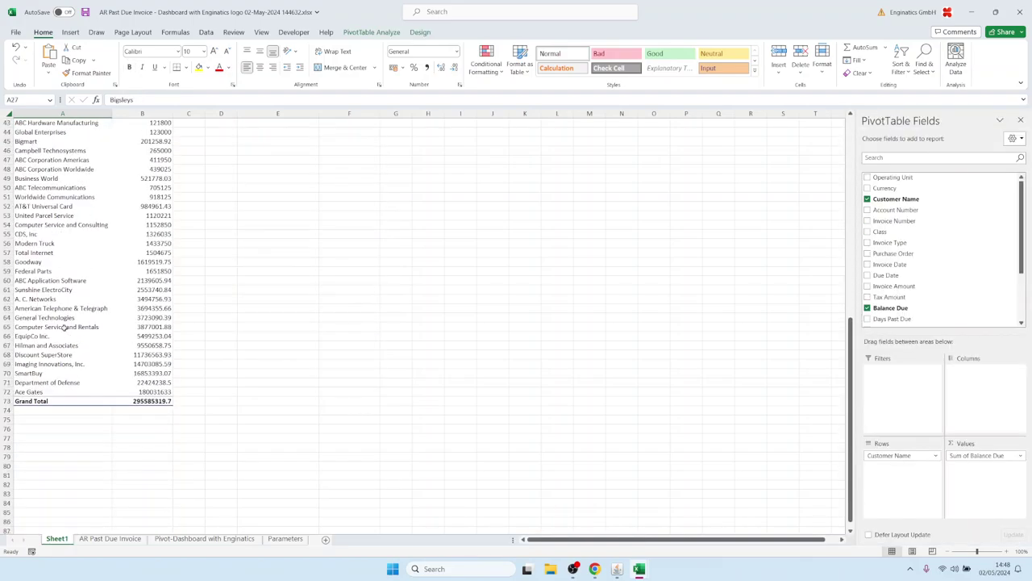
pyautogui.moveTo(49, 281); pyautogui.dragTo(41, 384)
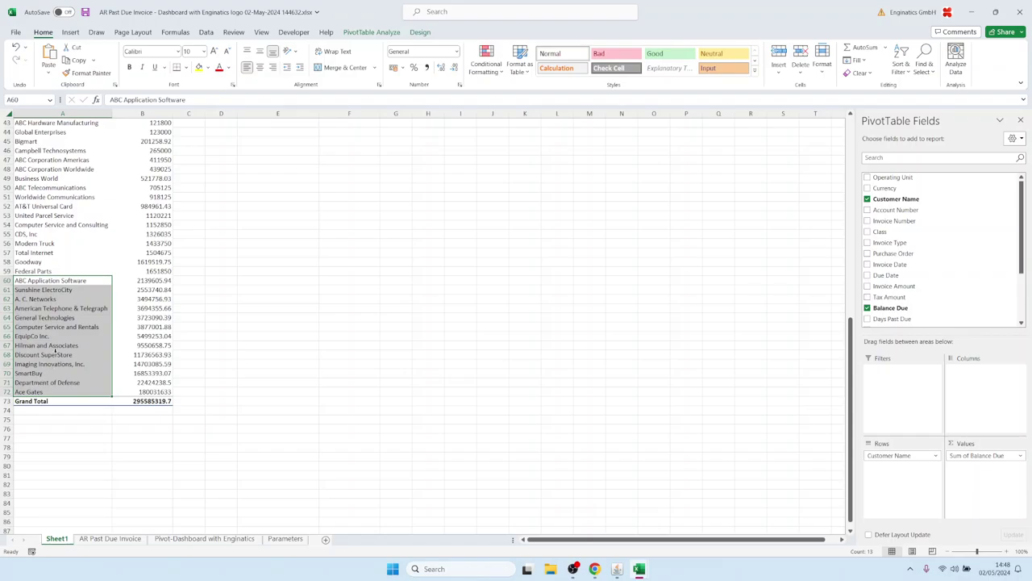
pyautogui.hotkey('ctrl', 'c')
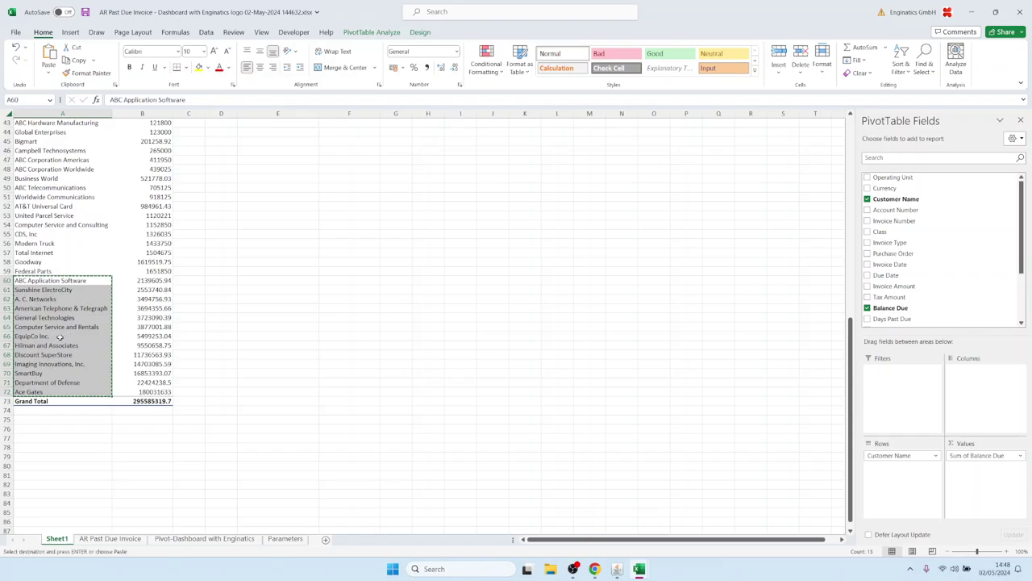
# - Switch to Oracle Applications, replace the Customer Name values with the copied customer list through the field editor, and run the report
pyautogui.click(617, 568)
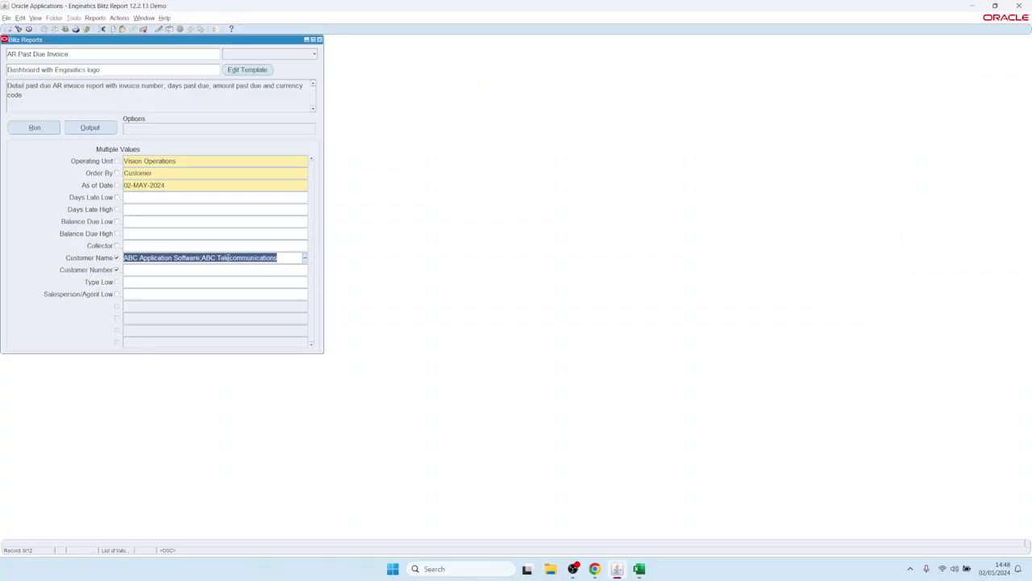
pyautogui.press('Delete')
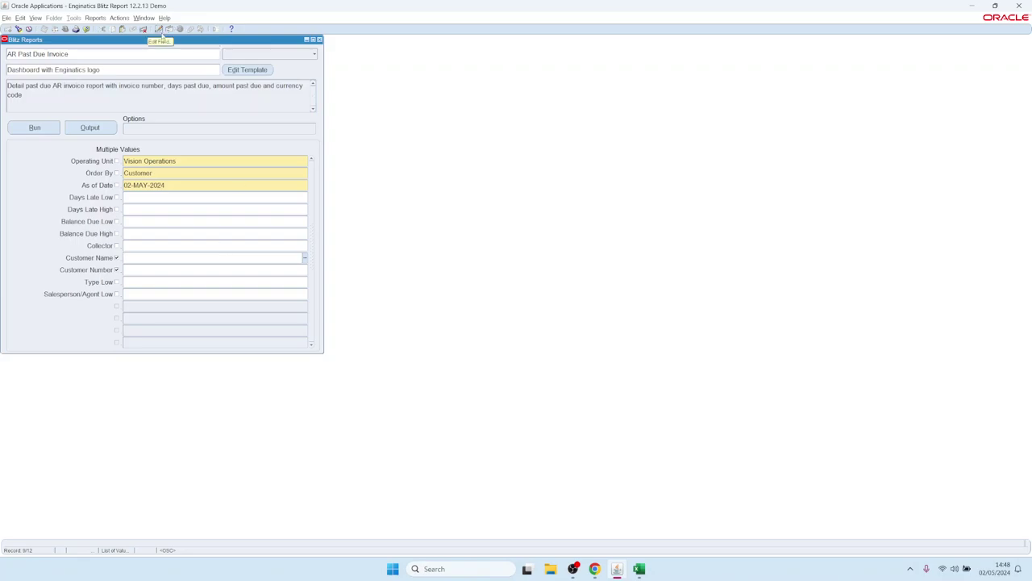
pyautogui.click(160, 31)
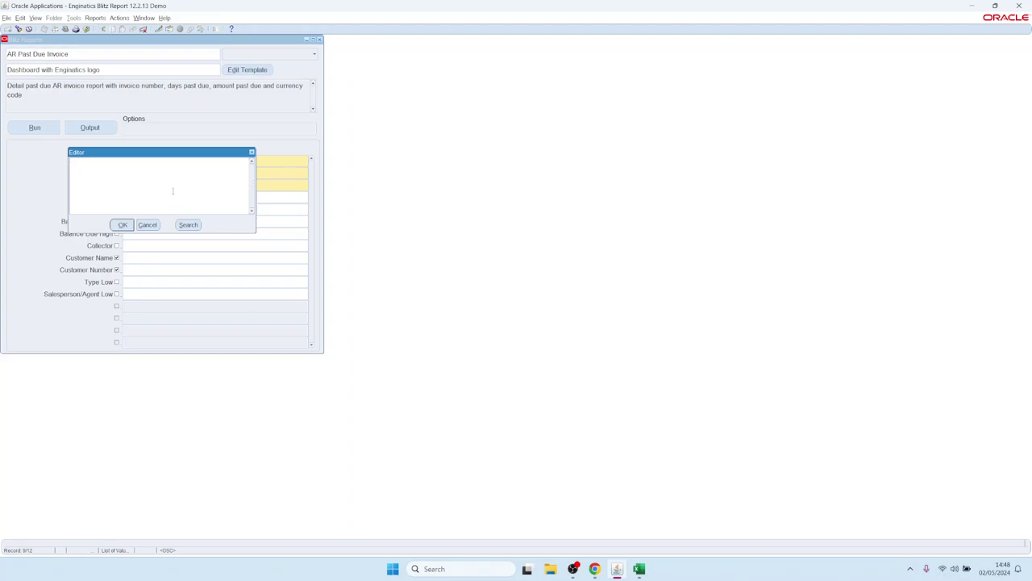
pyautogui.hotkey('ctrl', 'v')
pyautogui.click(122, 225)
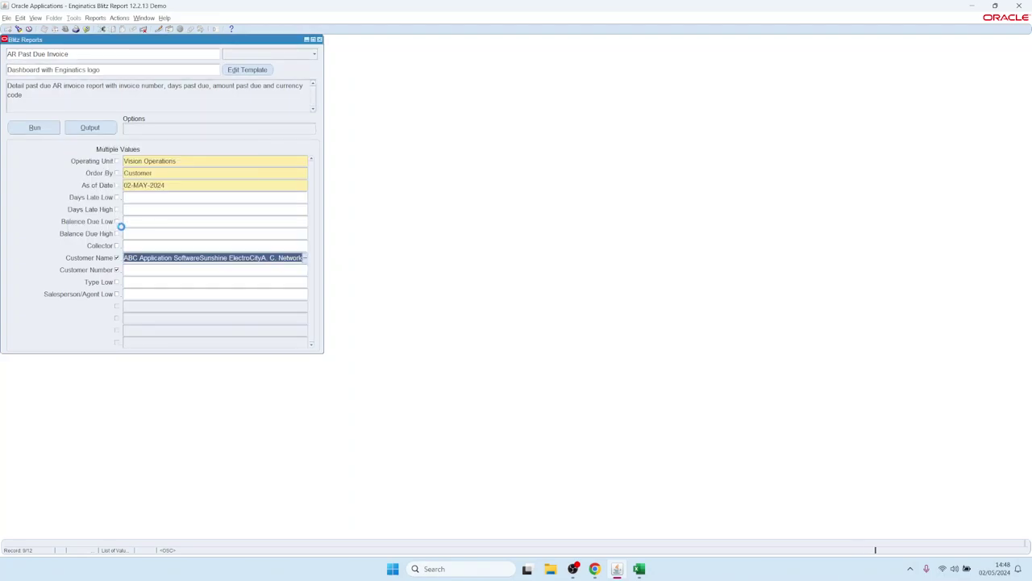
pyautogui.click(35, 128)
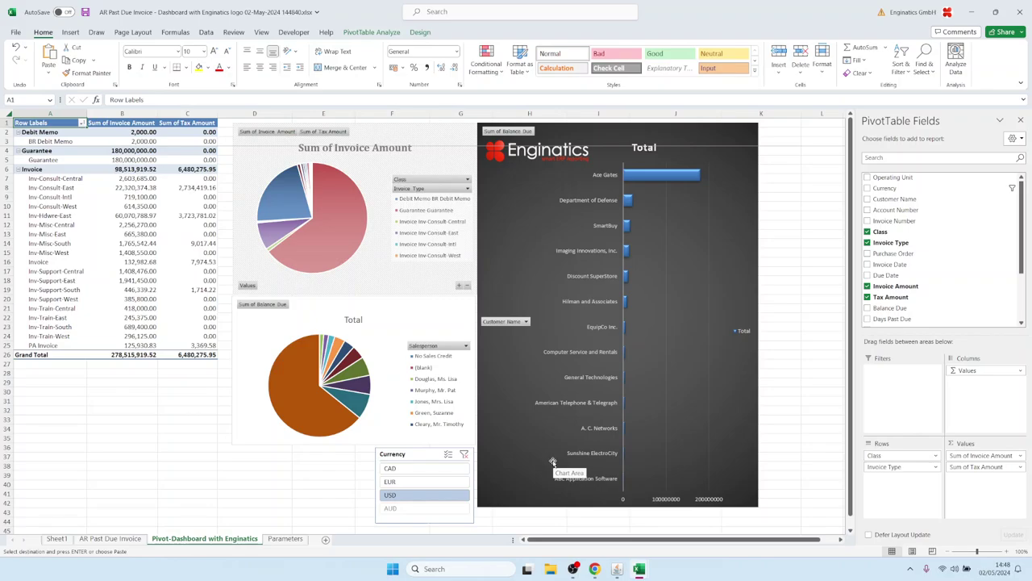
# - Return to Oracle Applications and save the current report parameters as user parameter defaults
pyautogui.moveTo(617, 571)
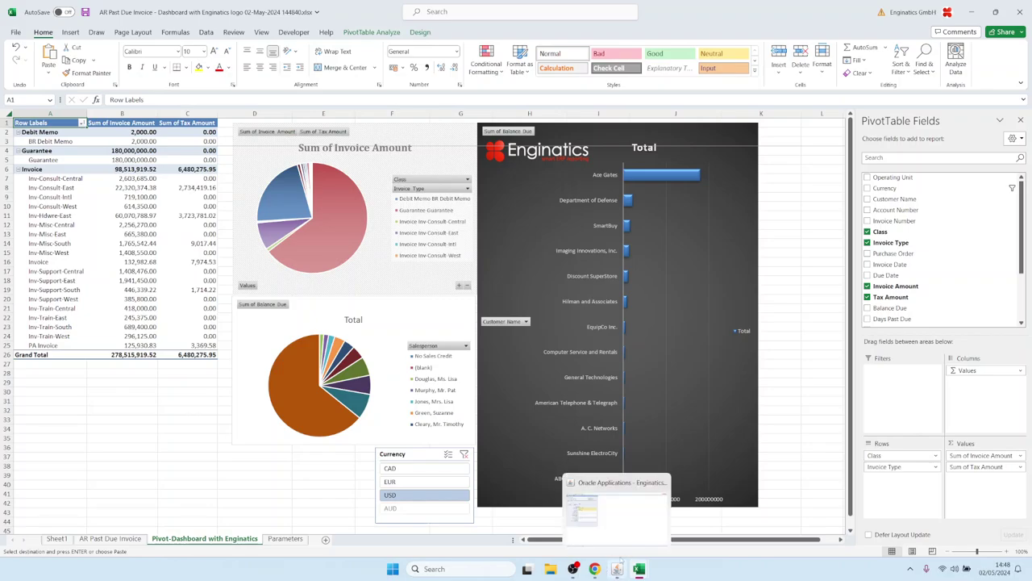
pyautogui.click(617, 516)
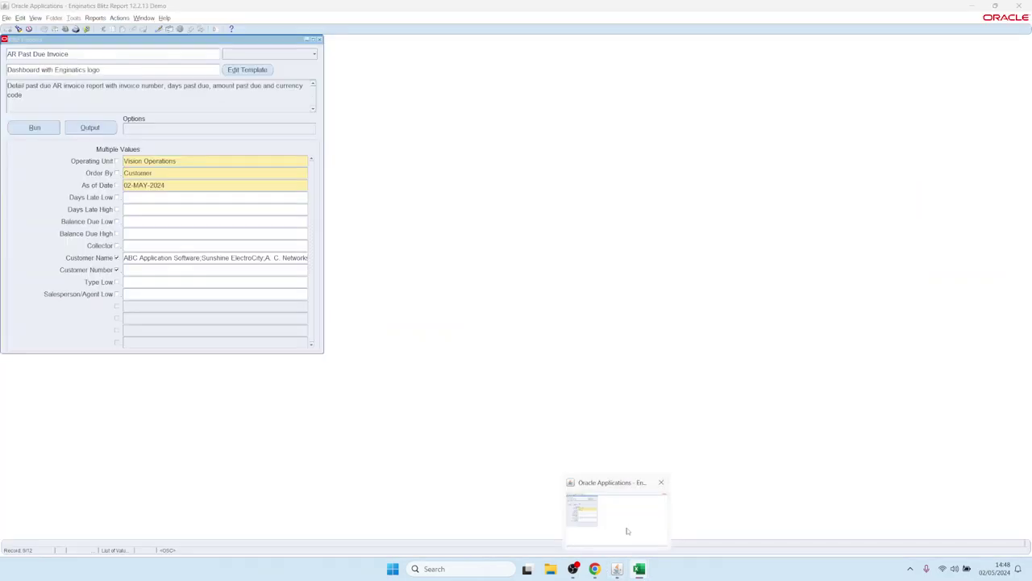
pyautogui.click(200, 221)
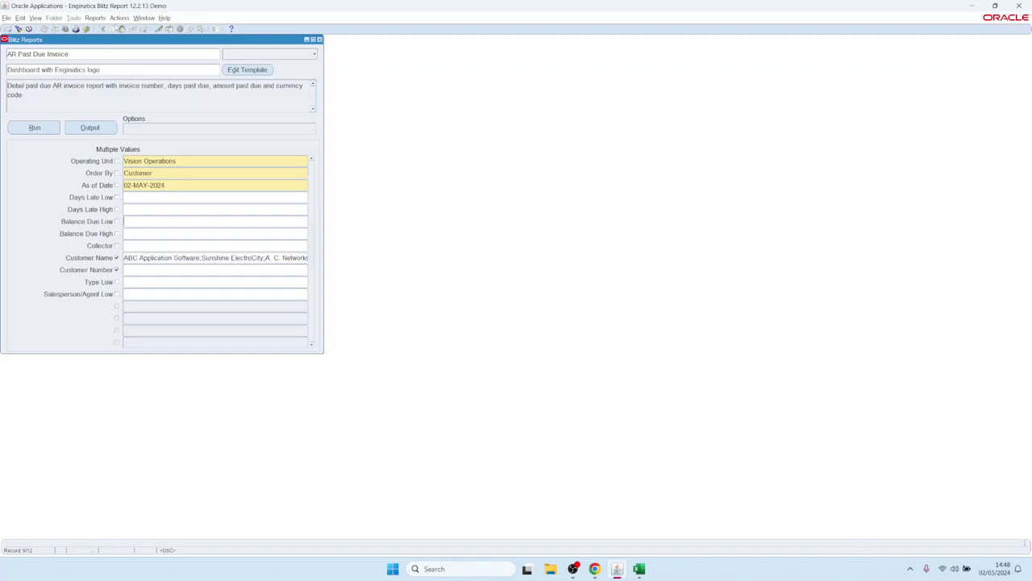
pyautogui.click(118, 18)
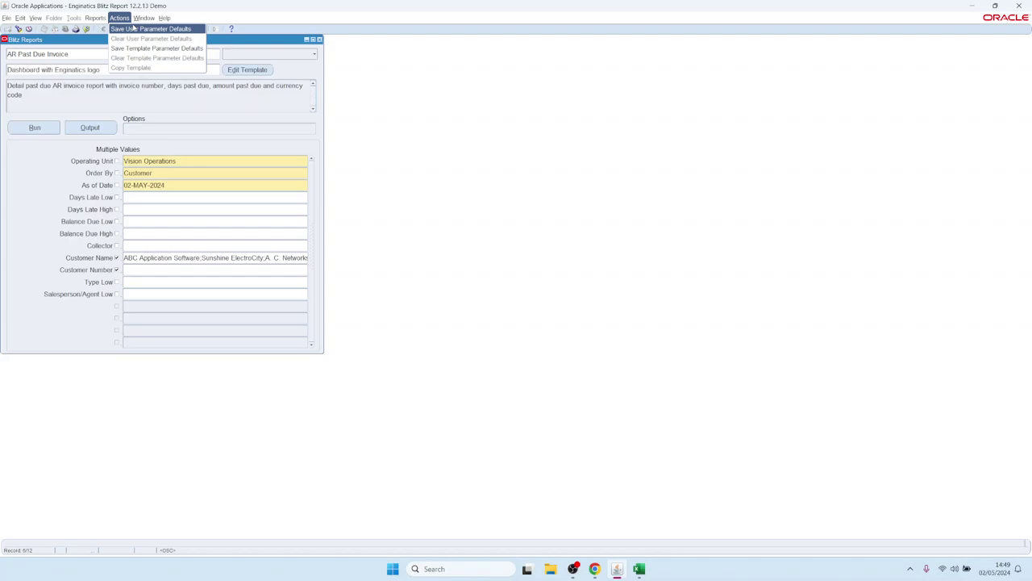
pyautogui.click(150, 30)
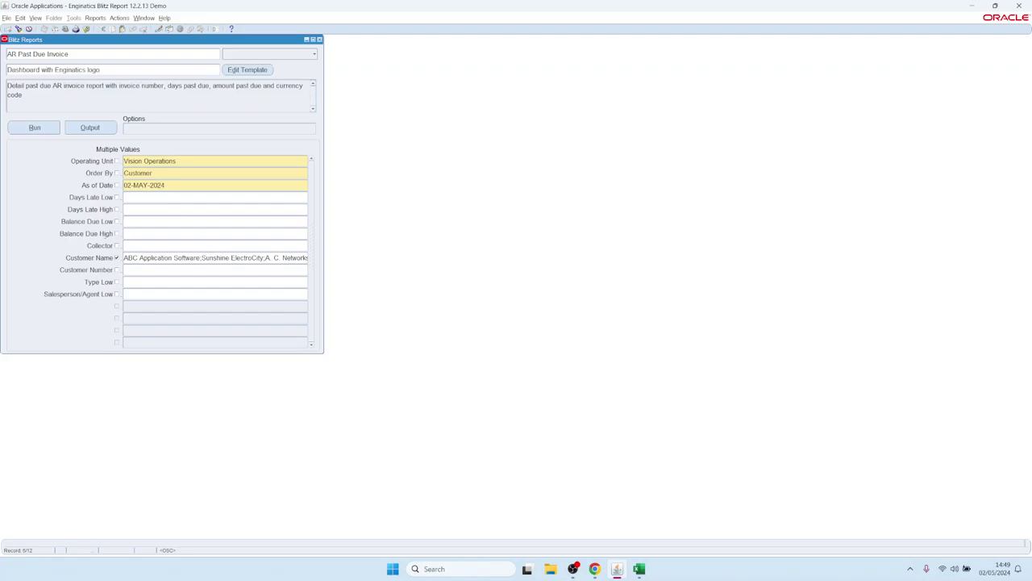
# - Load the AR Accounting Rules Listing report, then reselect AR Past Due Invoice to check its saved parameter defaults
pyautogui.doubleClick(82, 54)
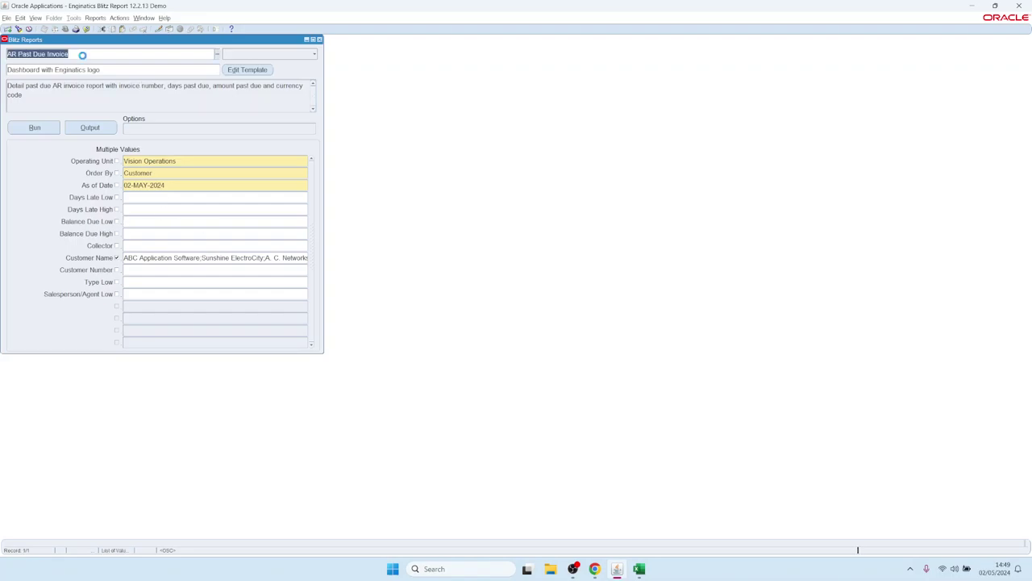
pyautogui.doubleClick(266, 229)
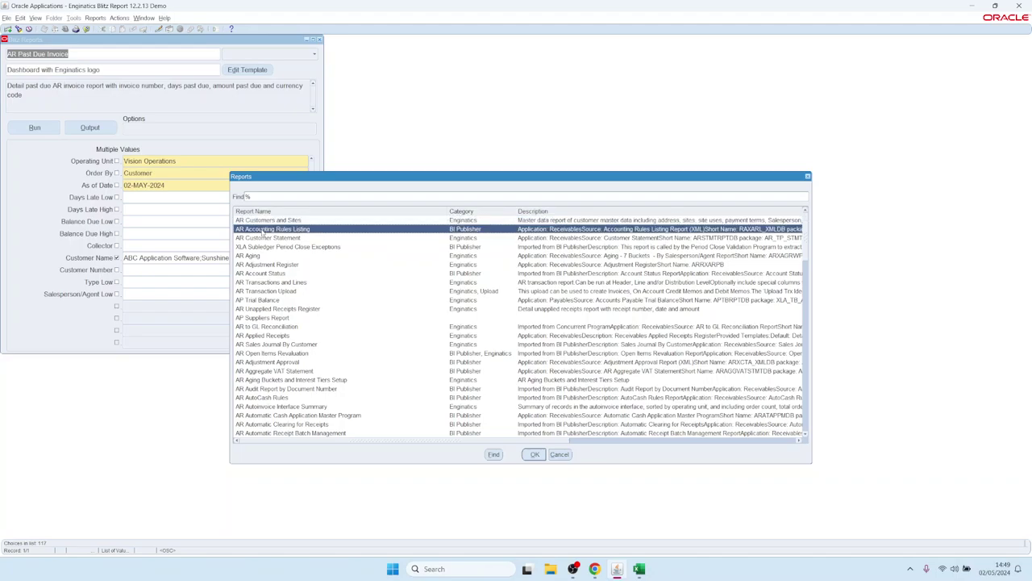
pyautogui.doubleClick(100, 54)
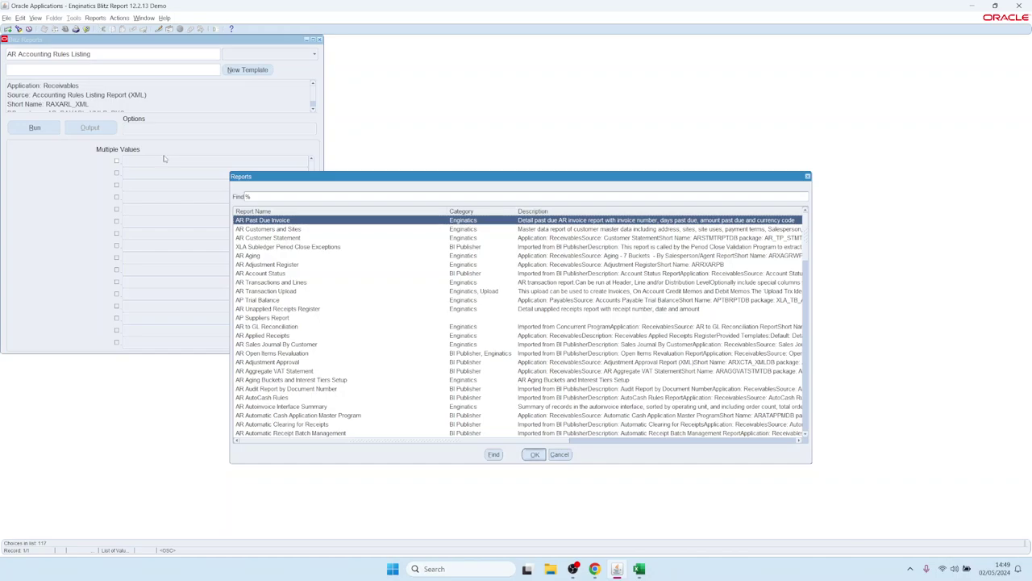
pyautogui.press('Return')
# - Clear the saved user parameter defaults of the AR Past Due Invoice report
pyautogui.click(174, 258)
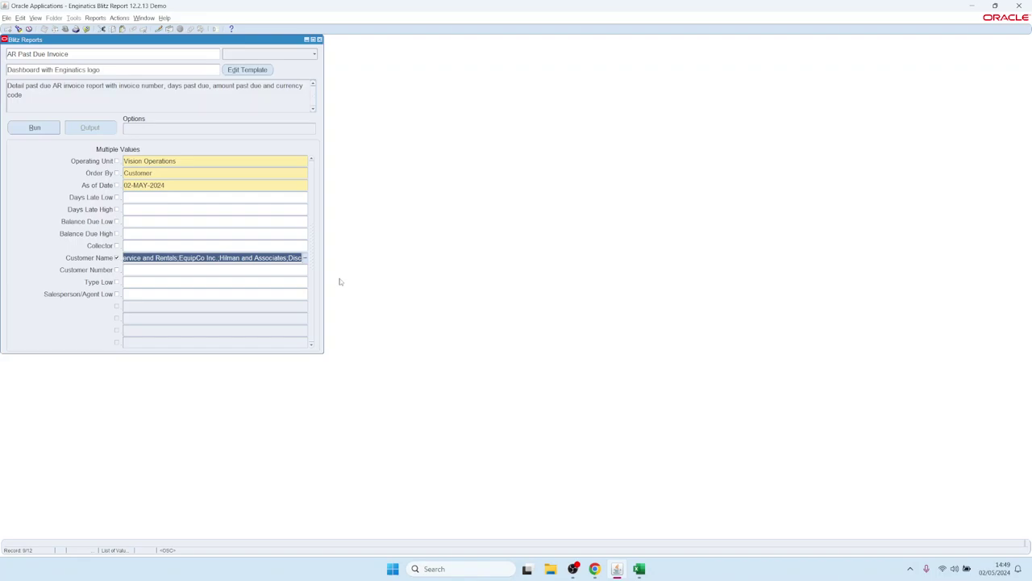
pyautogui.click(118, 18)
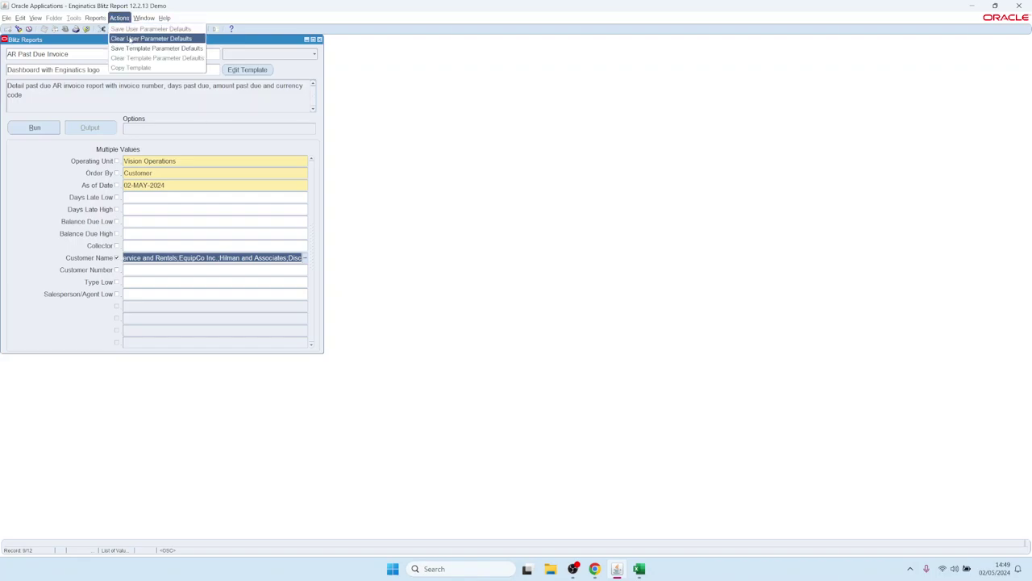
pyautogui.click(129, 39)
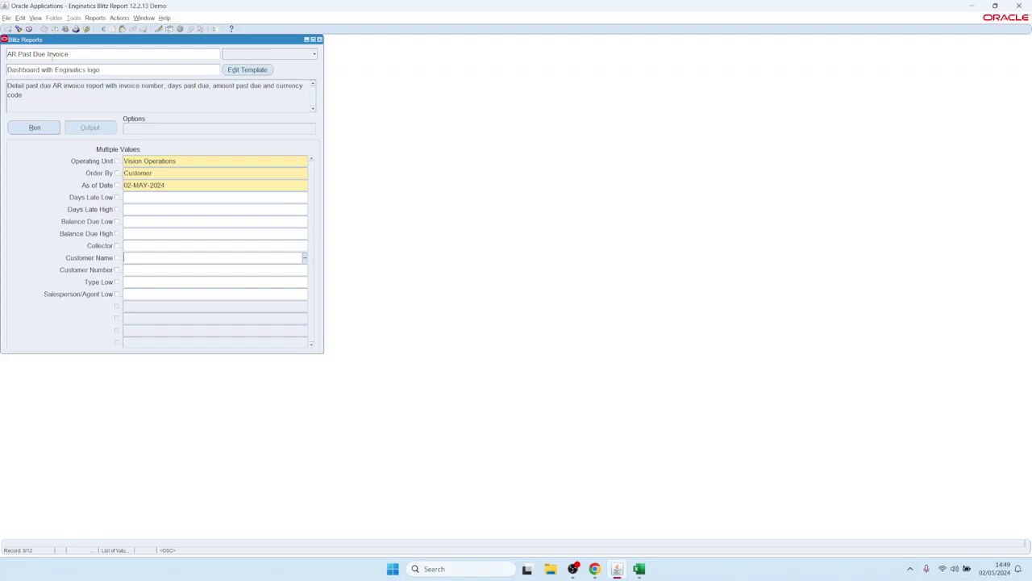
# - Find all my concurrent requests for the last 7 days, ordered by Request ID
pyautogui.click(51, 54)
pyautogui.click(35, 17)
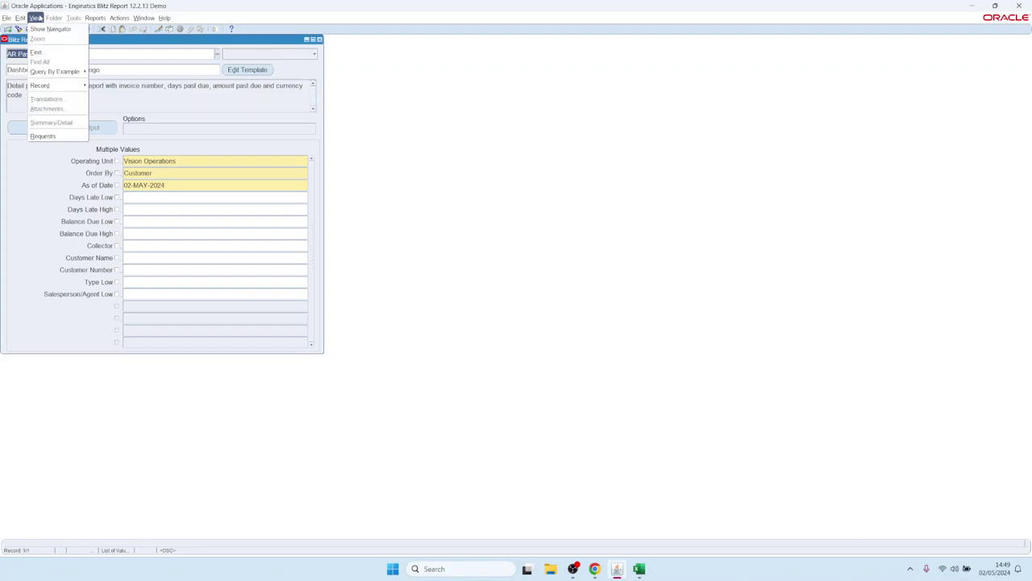
pyautogui.click(44, 137)
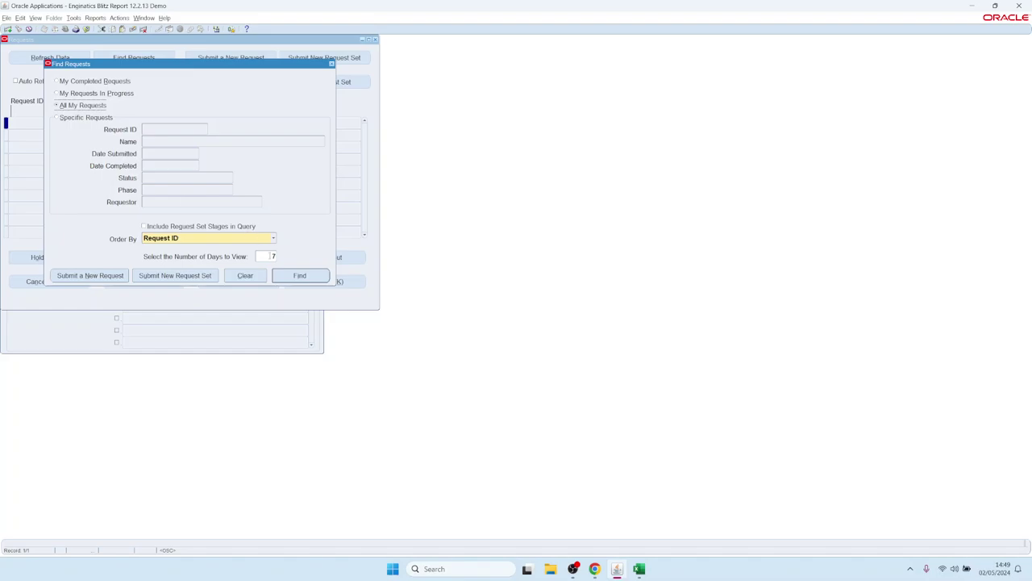
pyautogui.click(298, 275)
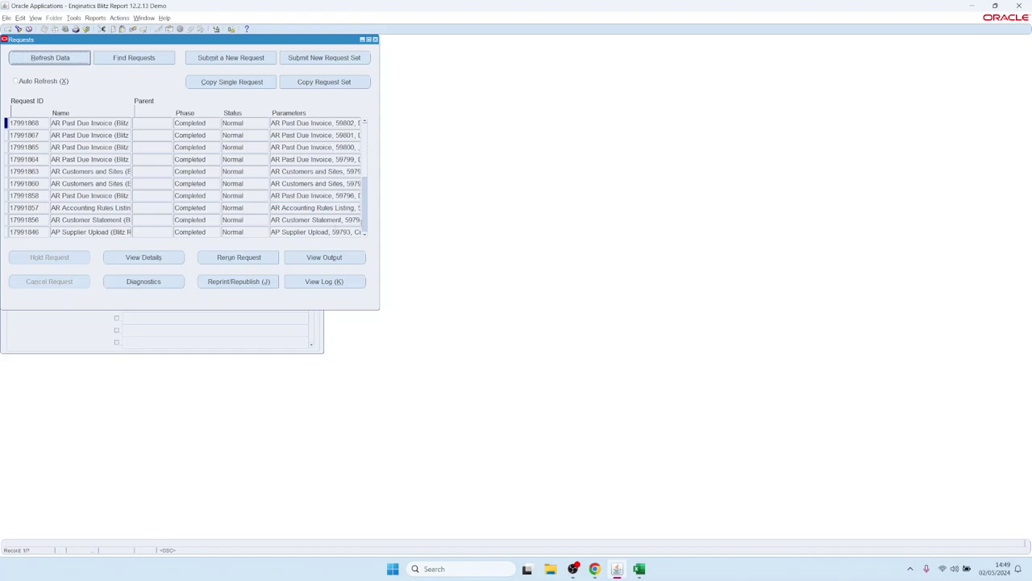
# - View the output of the older AR Past Due Invoice request listed directly below the two AR Aging requests
pyautogui.click(364, 227)
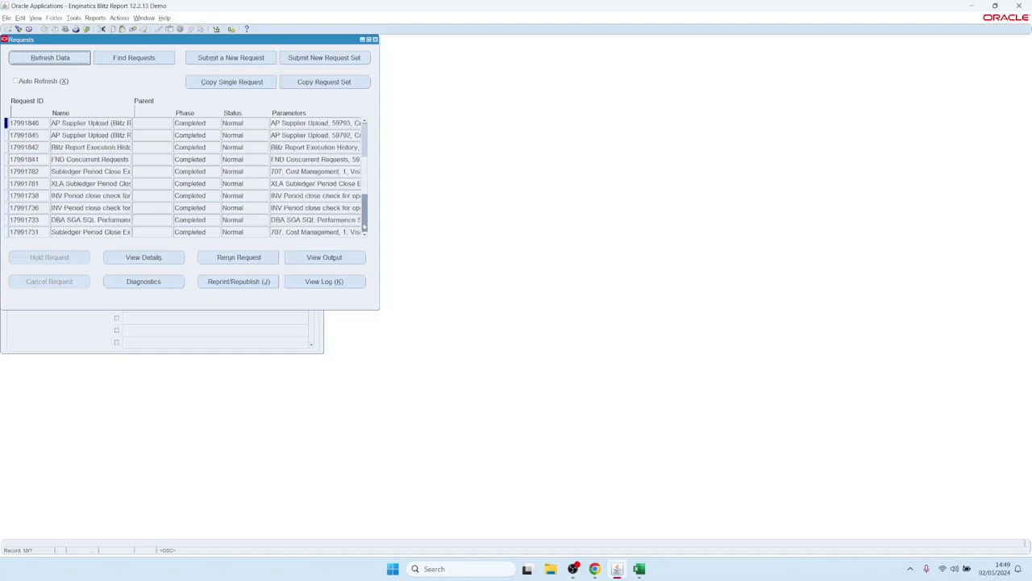
pyautogui.click(364, 227)
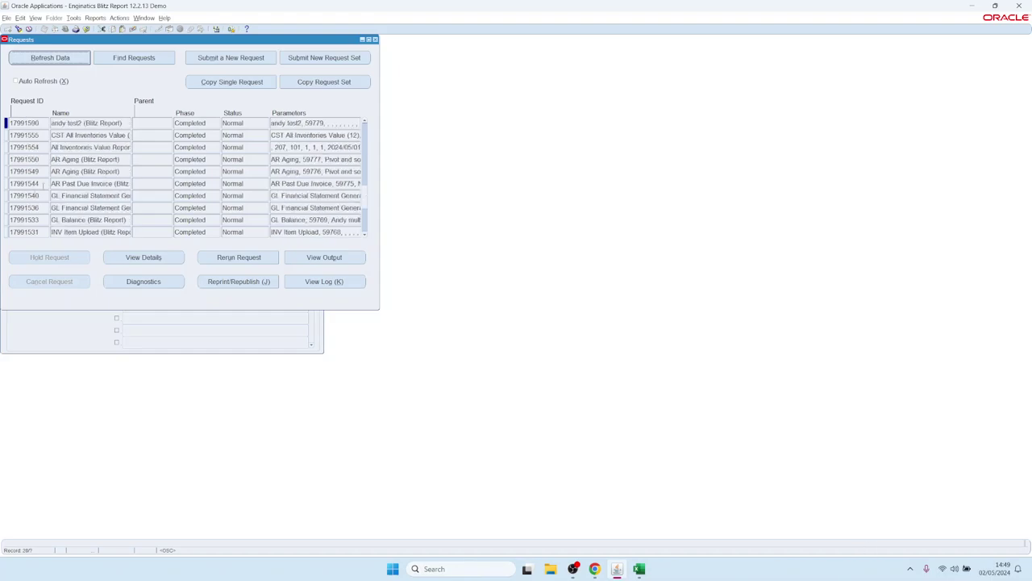
pyautogui.click(84, 183)
pyautogui.click(324, 257)
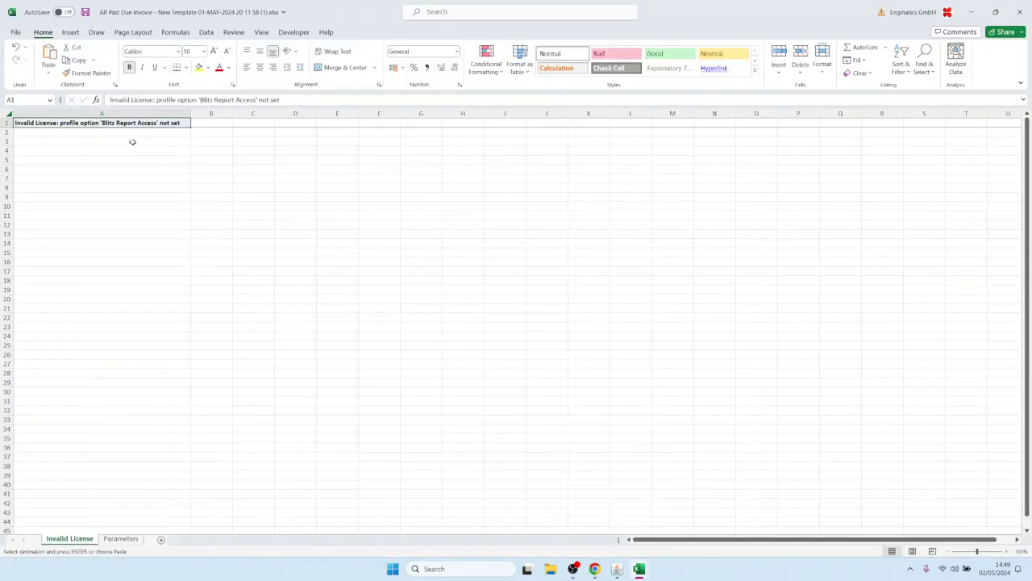
# - Close the older request's output workbook, then close the Requests window in Oracle Applications
pyautogui.click(133, 142)
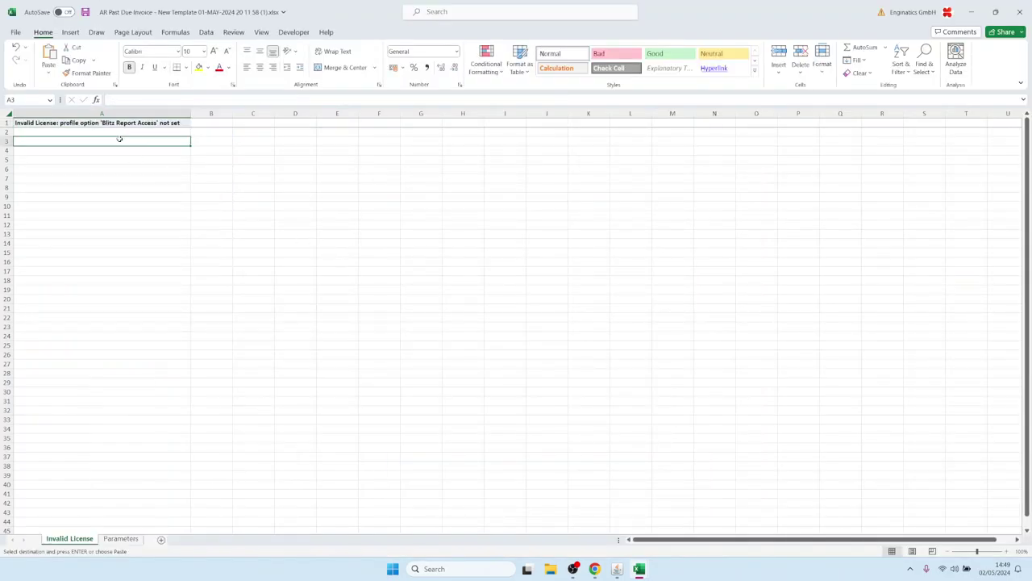
pyautogui.click(250, 158)
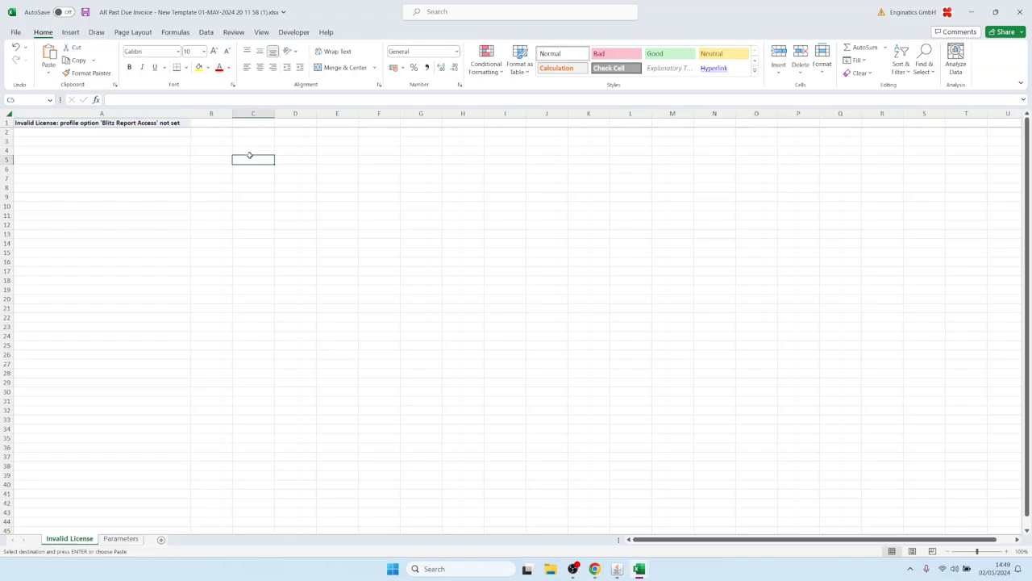
pyautogui.click(1020, 11)
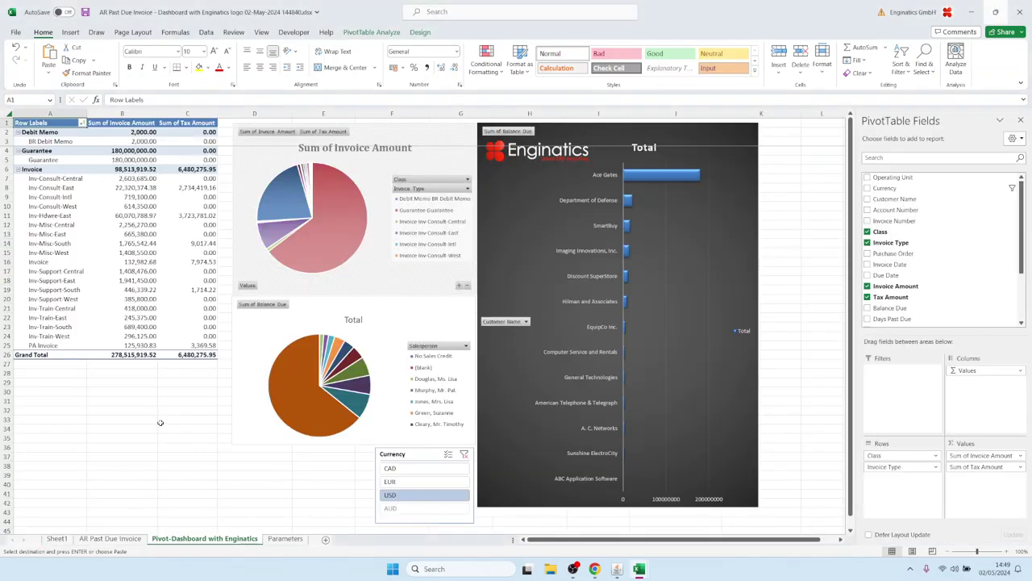
pyautogui.moveTo(616, 572)
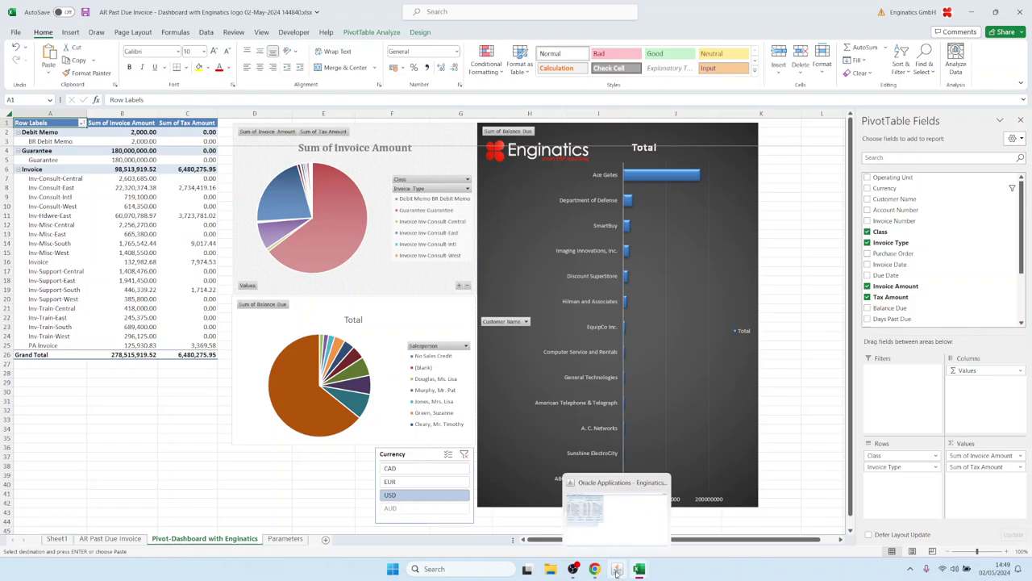
pyautogui.click(611, 521)
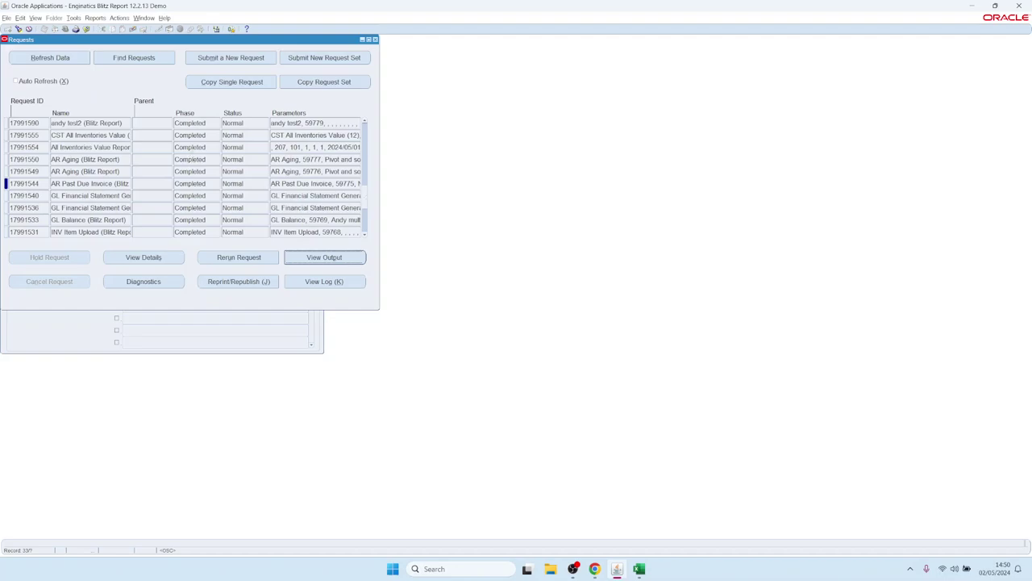
pyautogui.click(375, 40)
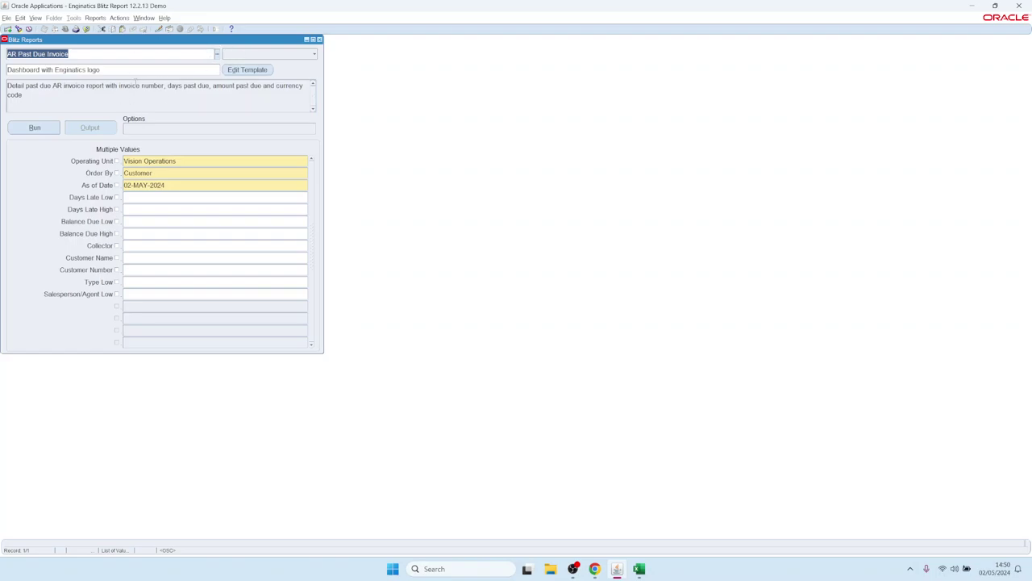
# - Limit the report list to the Enginatics category and select the AP Trial Balance report
pyautogui.click(275, 54)
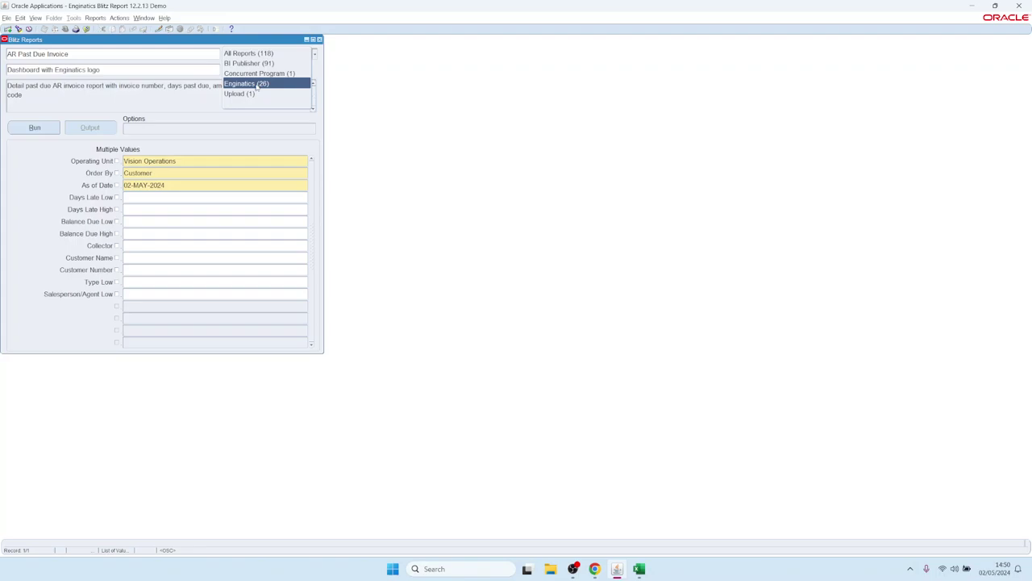
pyautogui.click(256, 87)
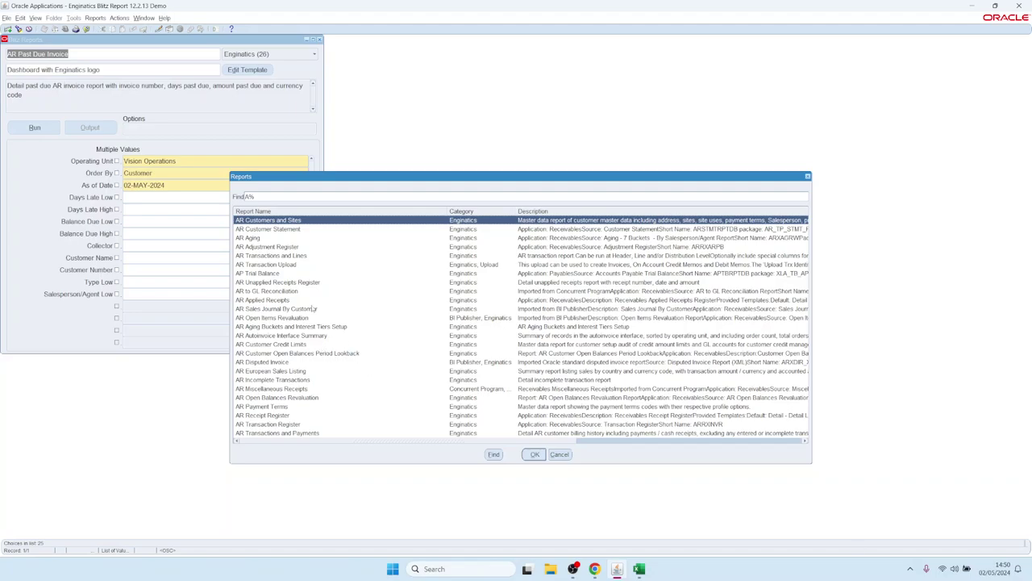
pyautogui.doubleClick(273, 274)
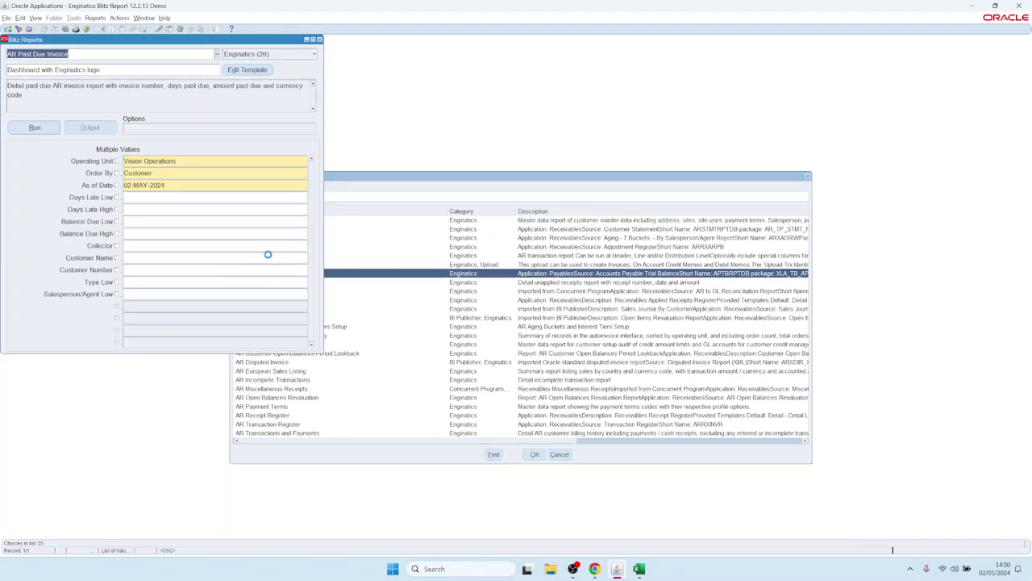
# - Run AR Accounting Rules Listing from the BI Publisher category, view its Excel output and return to Oracle Applications
pyautogui.click(258, 54)
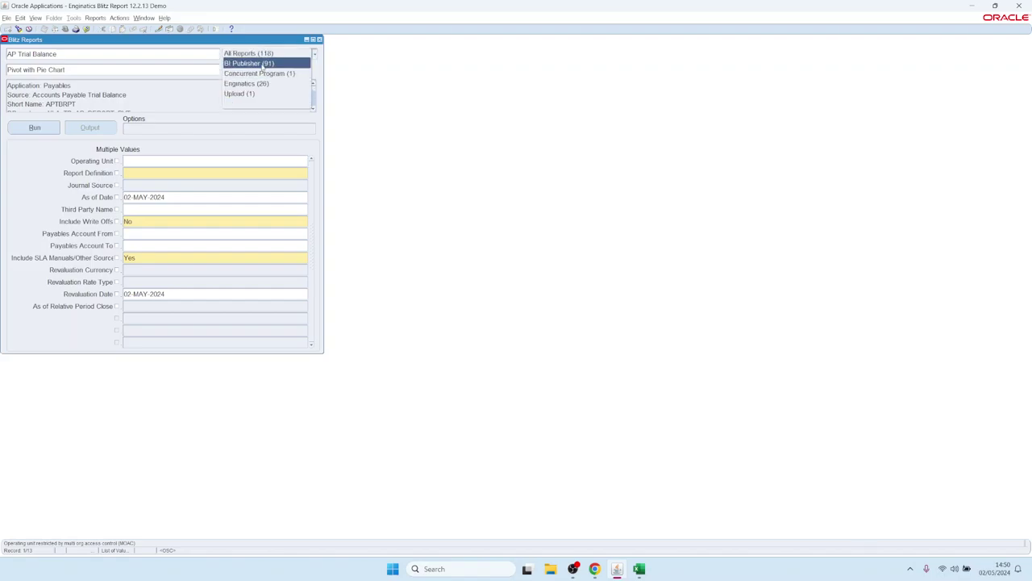
pyautogui.click(248, 63)
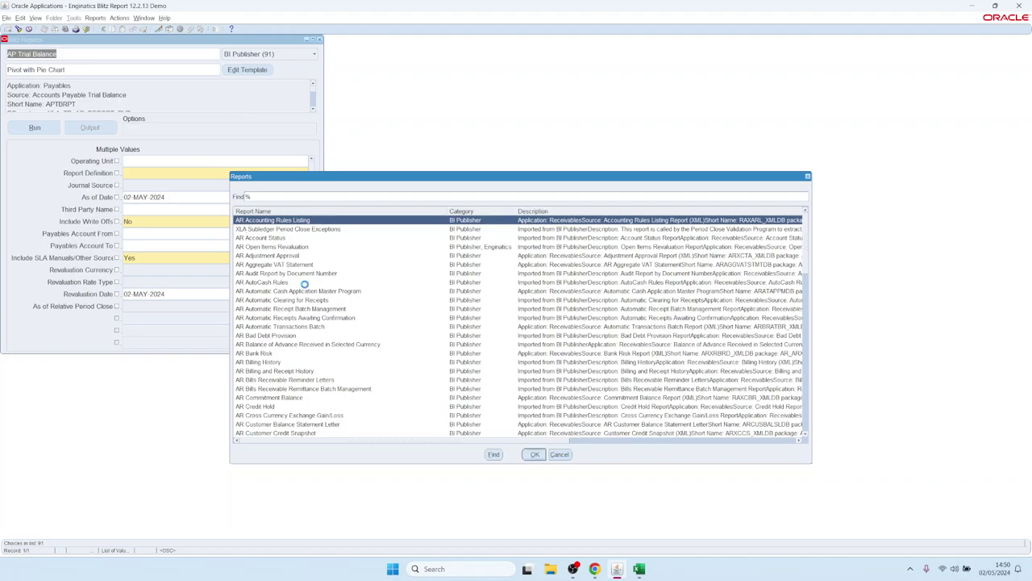
pyautogui.press('Return')
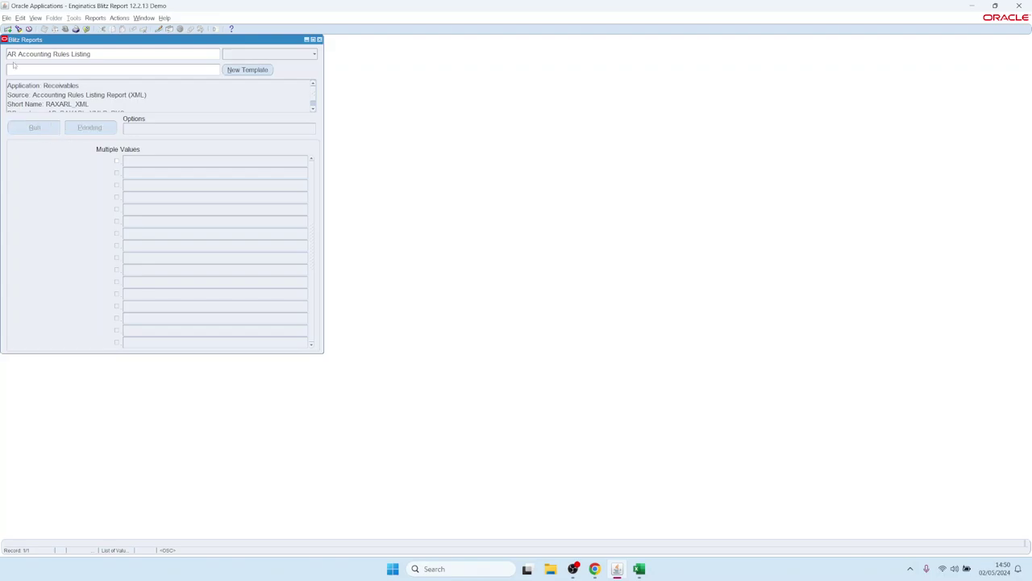
pyautogui.hotkey('alt', 'Tab')
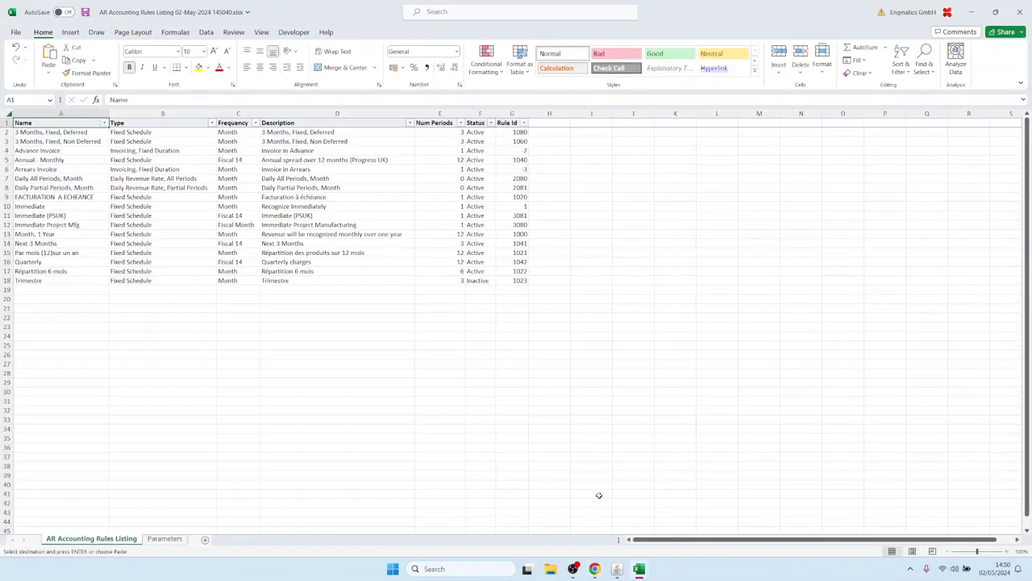
pyautogui.click(617, 571)
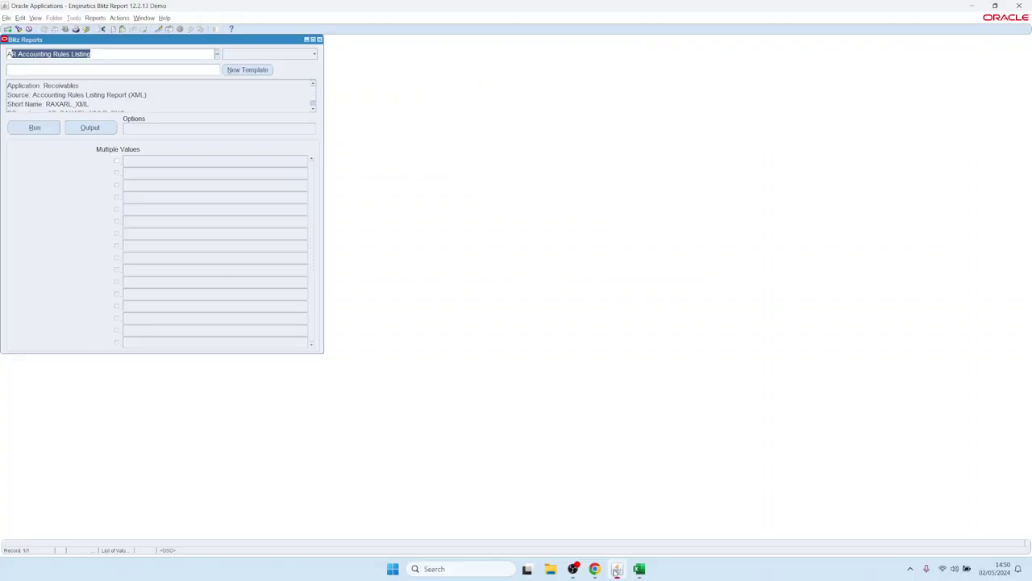